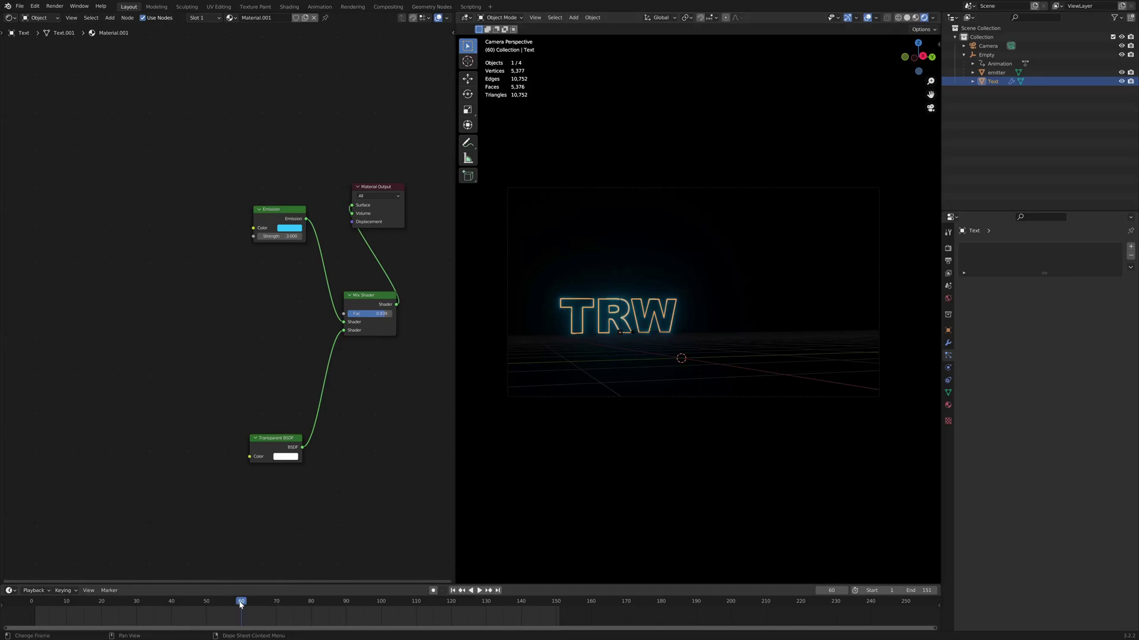
Step: Scrub the timeline from frame 60 to frame 99 to preview the glowing cyan TRW text
drag(240, 603, 377, 557)
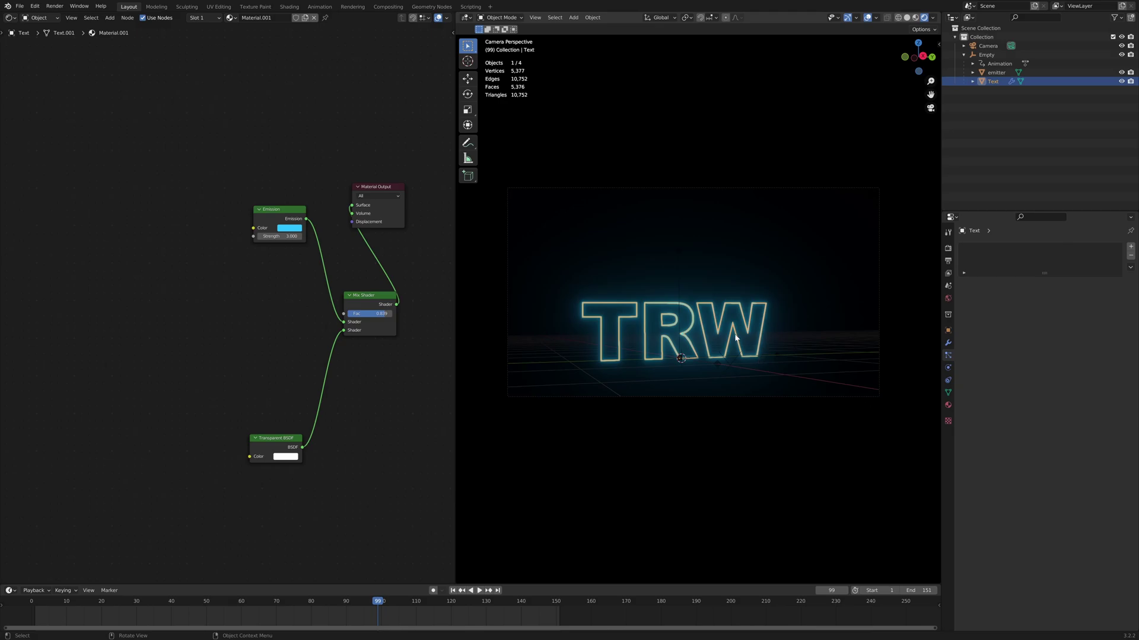
Step: Hide the Text and put the emitter in Edit Mode, then play its path around frame 96
click(1121, 81)
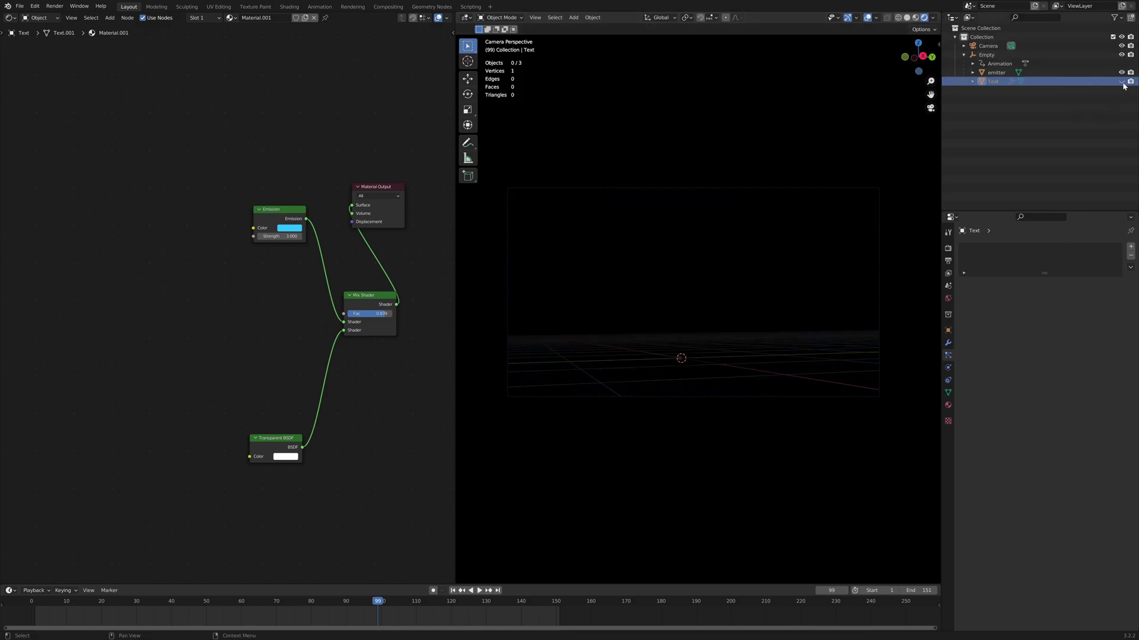
click(993, 72)
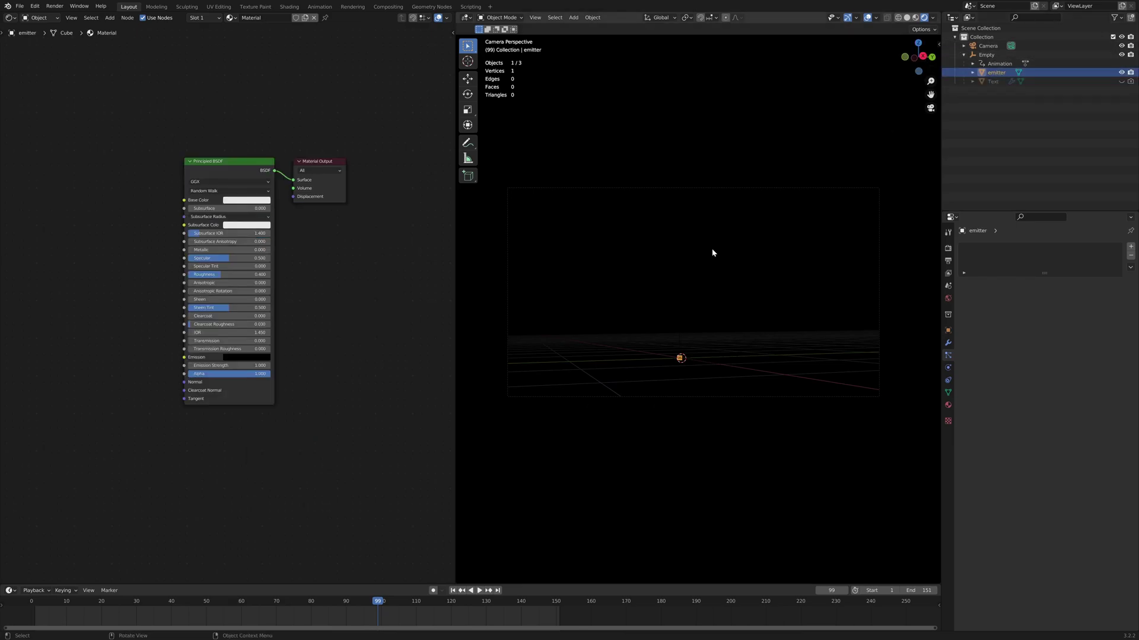
key(Tab)
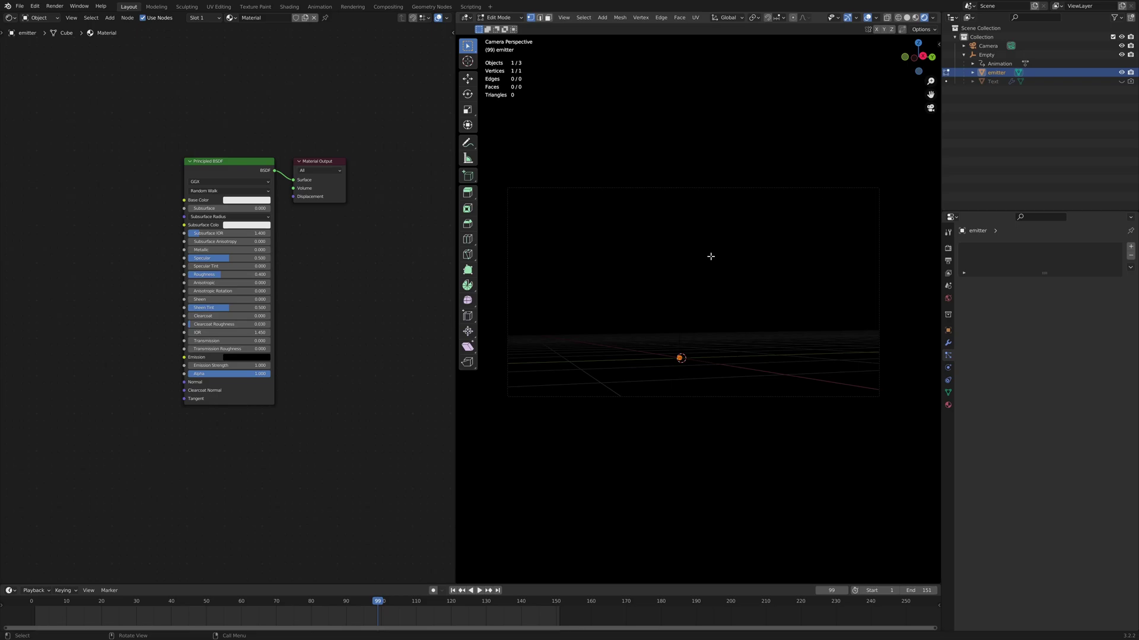
key(space)
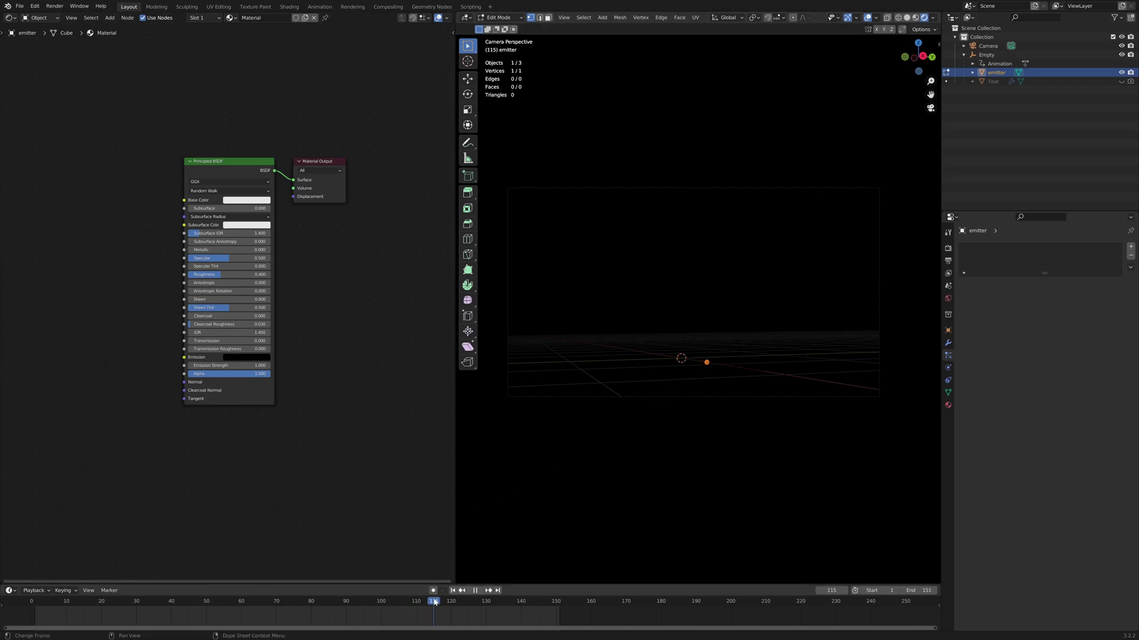
click(357, 595)
mouse_move(357, 595)
mouse_down()
mouse_move(419, 596)
mouse_move(378, 596)
mouse_up()
key(space)
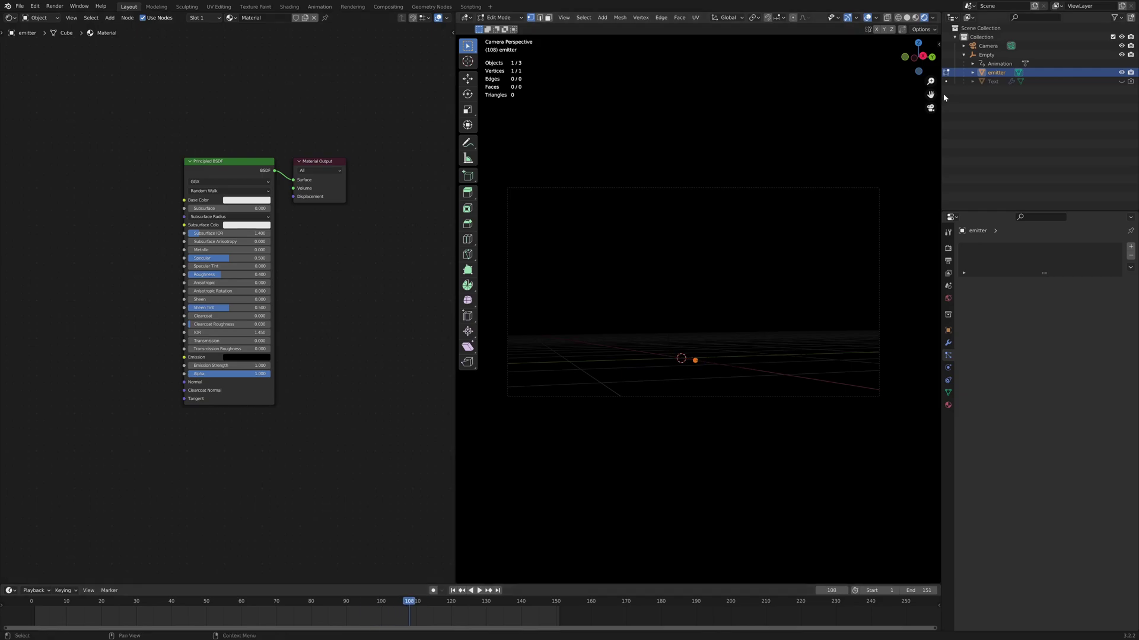
Step: Select the Empty to review its keyframes, rewind to an early frame, and unhide the TRW text
click(983, 56)
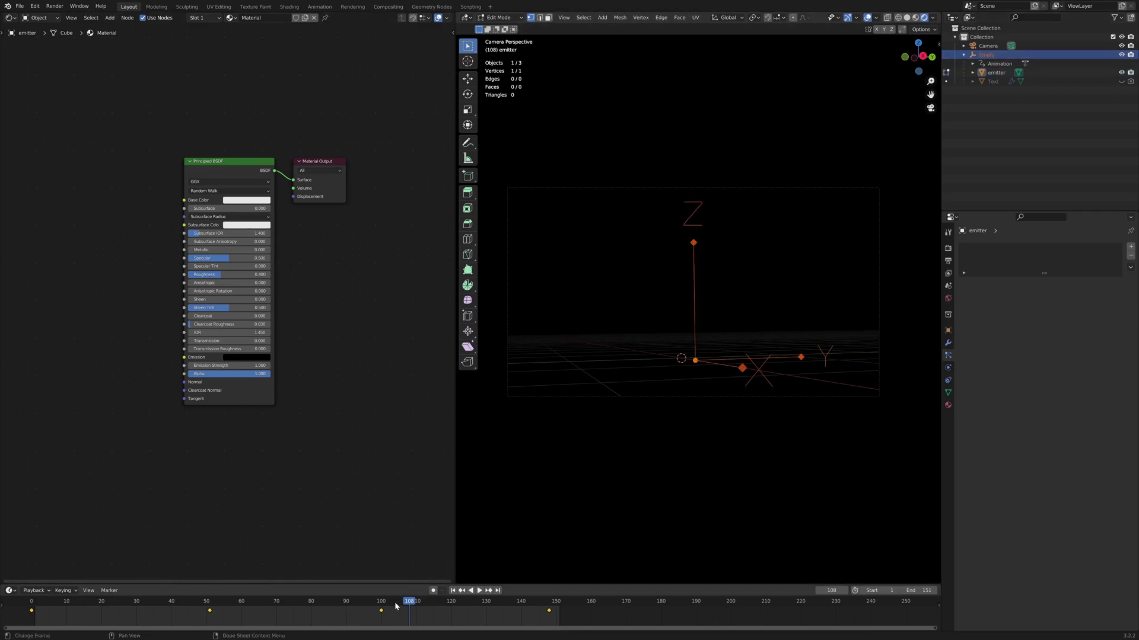
drag(407, 596, 554, 538)
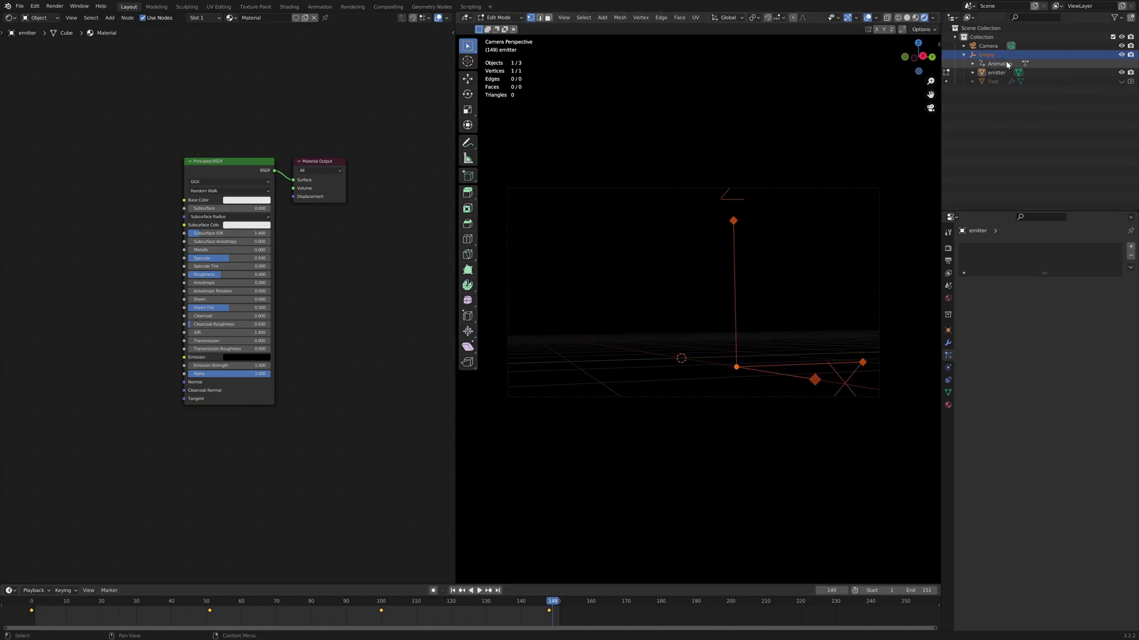
click(1122, 81)
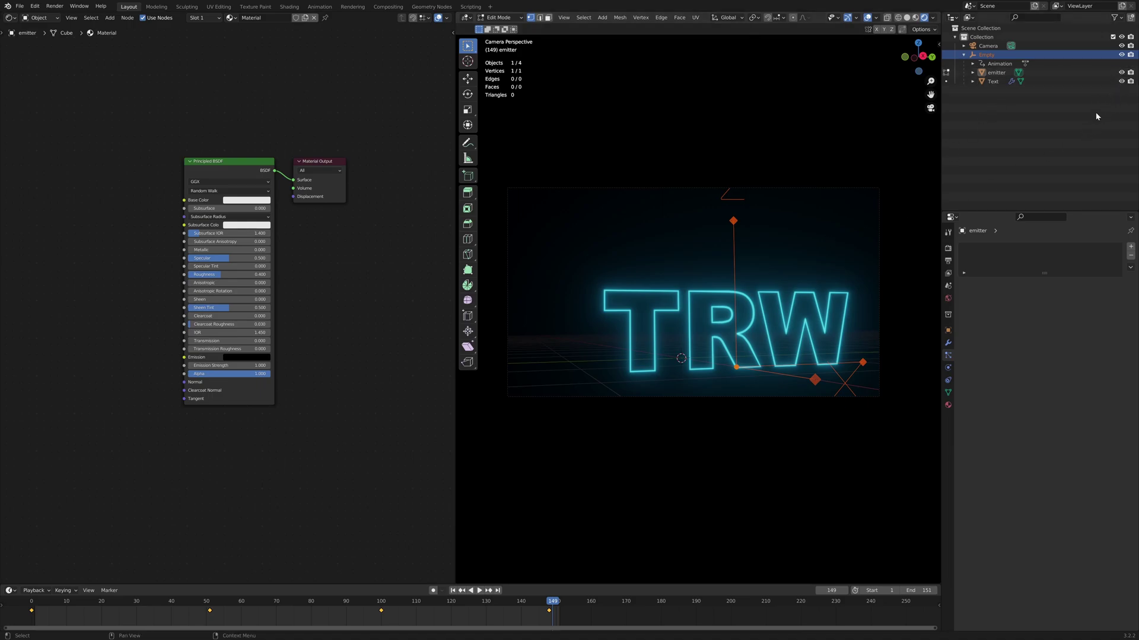
Step: Hide the TRW text again and return the emitter to Object Mode
click(1121, 81)
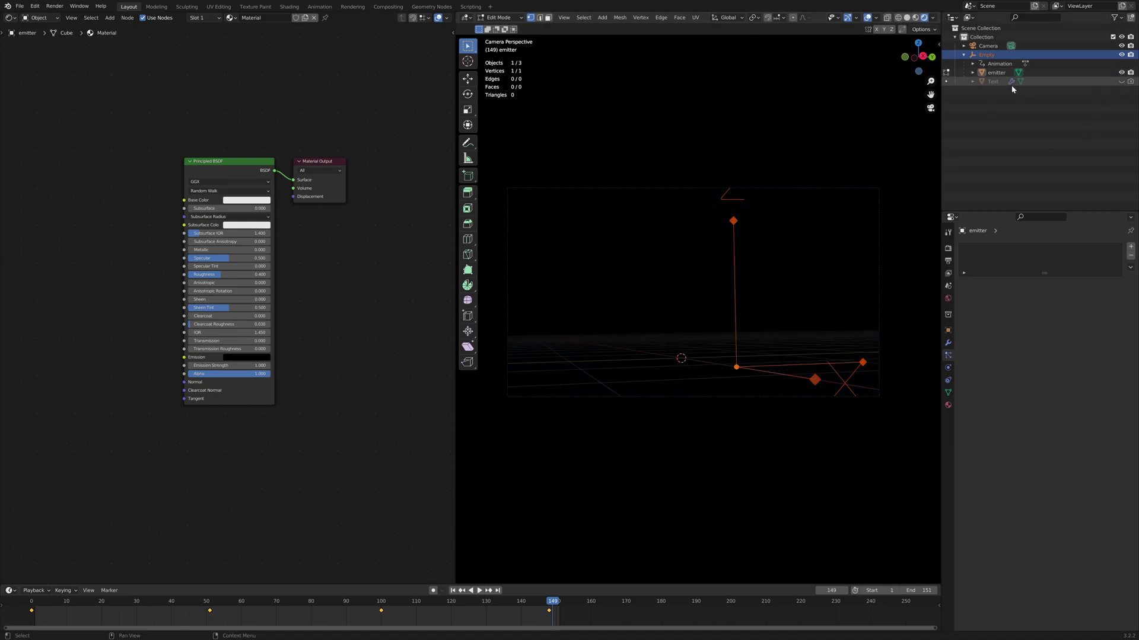
click(995, 74)
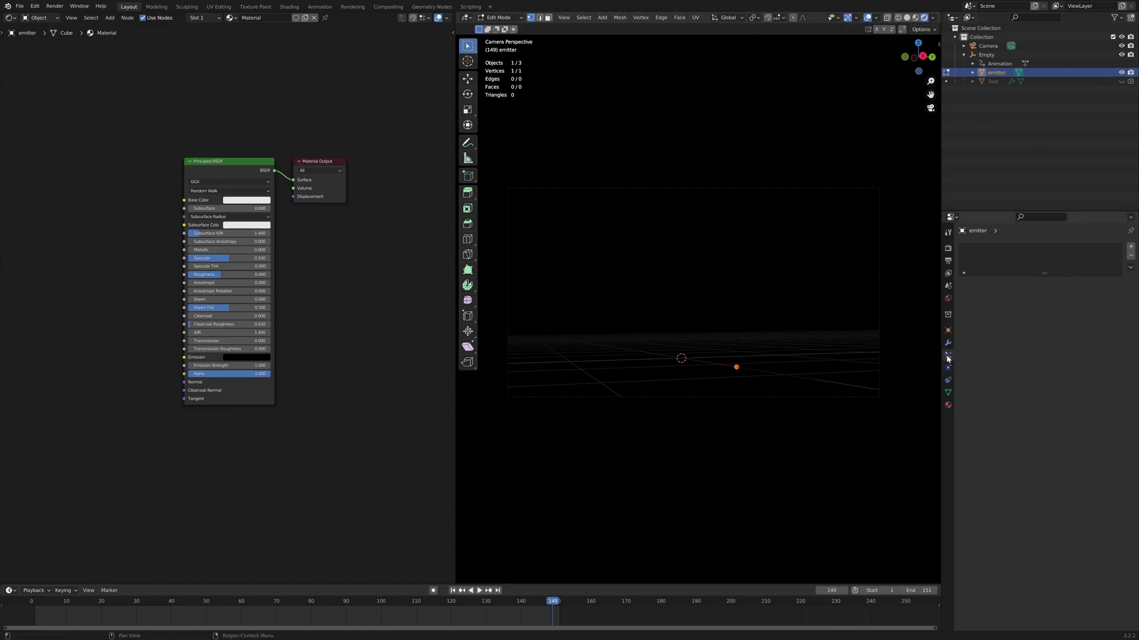
key(Tab)
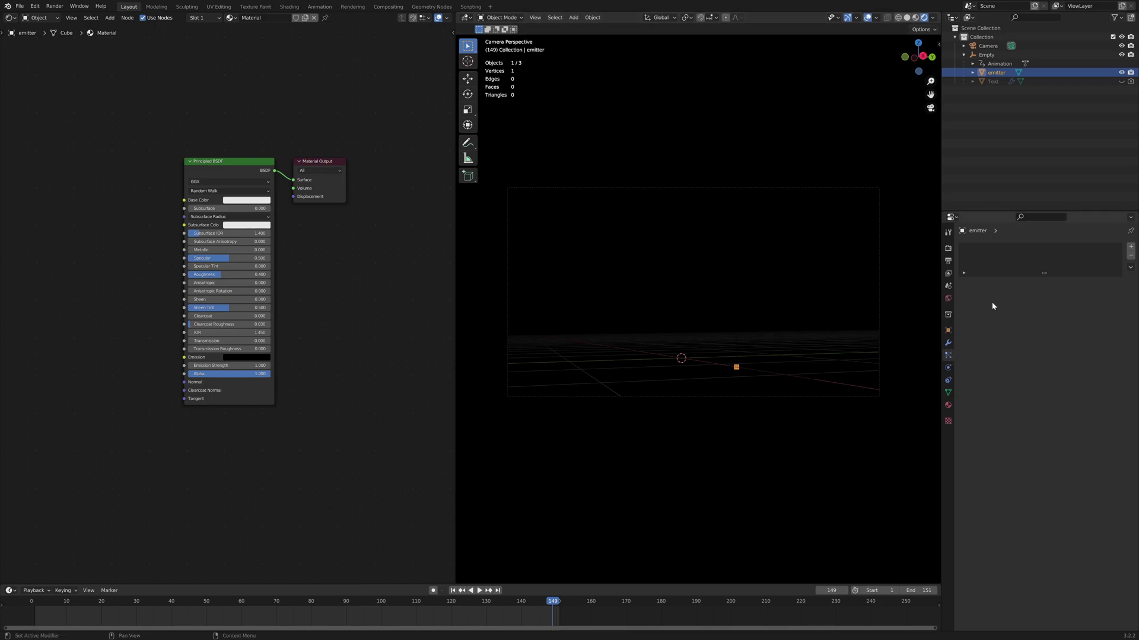
Step: Add a particle system to the emitter and play back its default white particle trail, ending near frame 56
click(1131, 248)
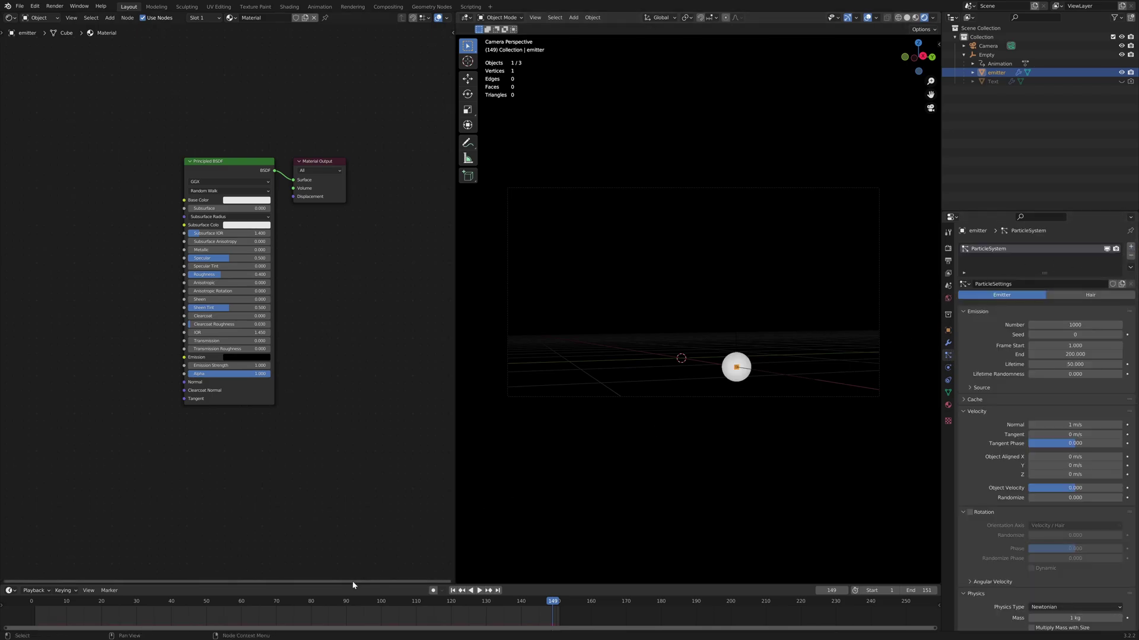
key(space)
drag(551, 604, 34, 543)
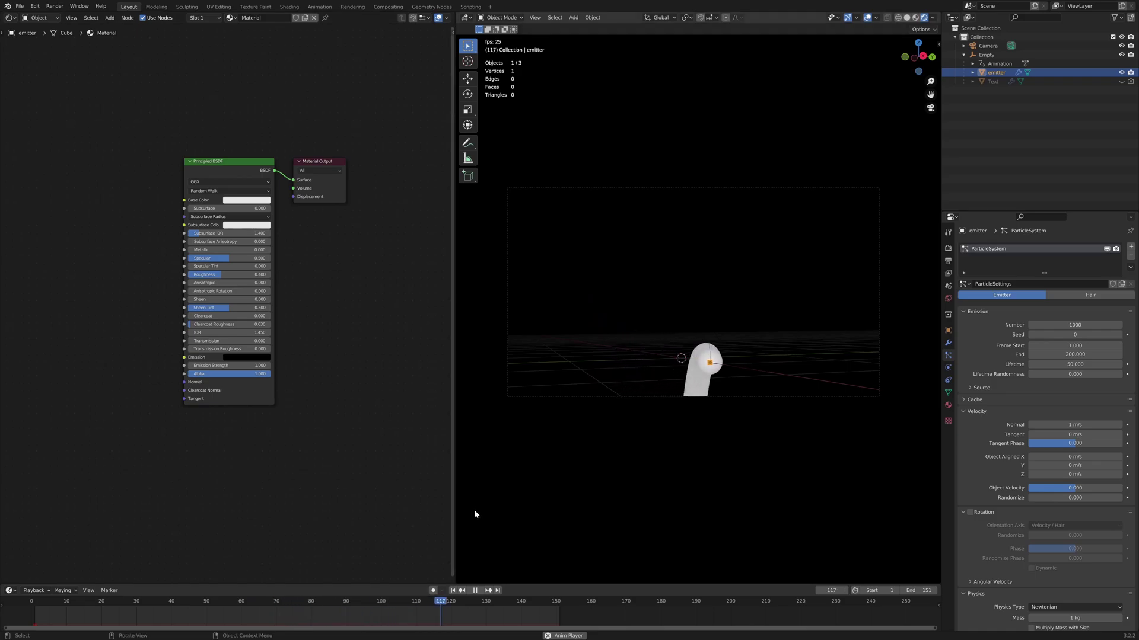
key(space)
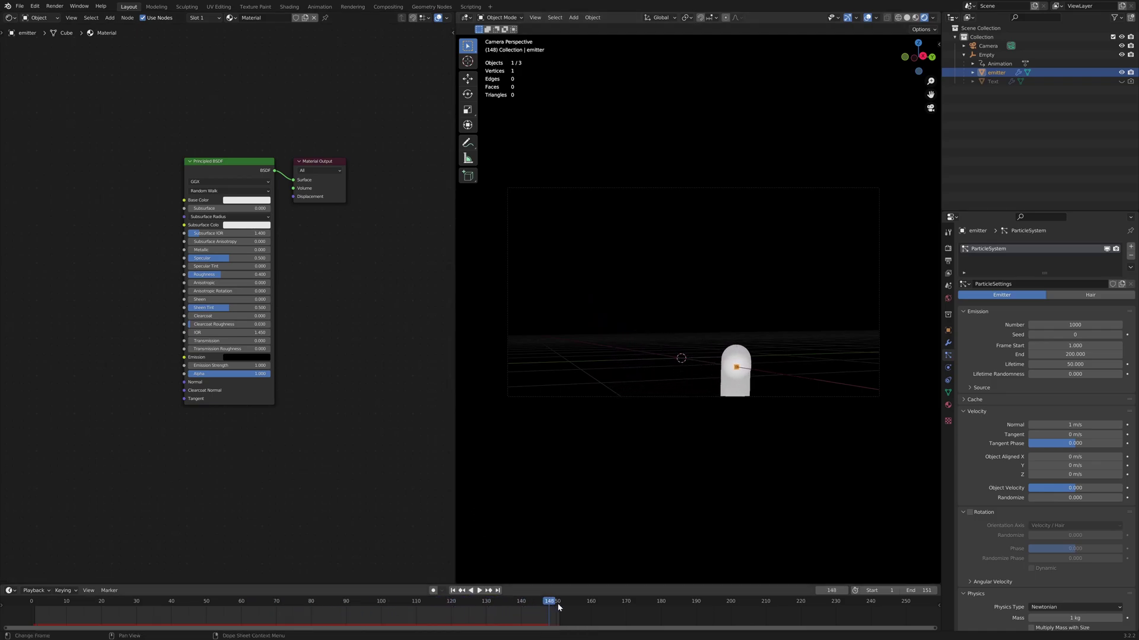
drag(557, 603, 223, 532)
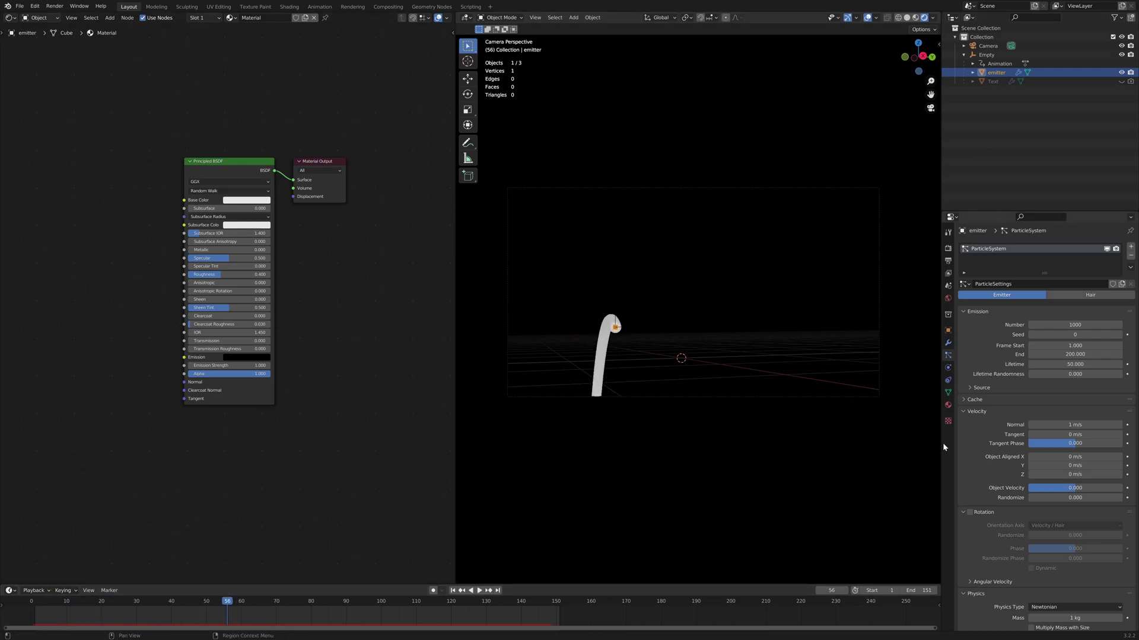
Step: Render the emitter's particles as Object with Text as the instance object, then preview playback
scroll(996, 493, down, 8)
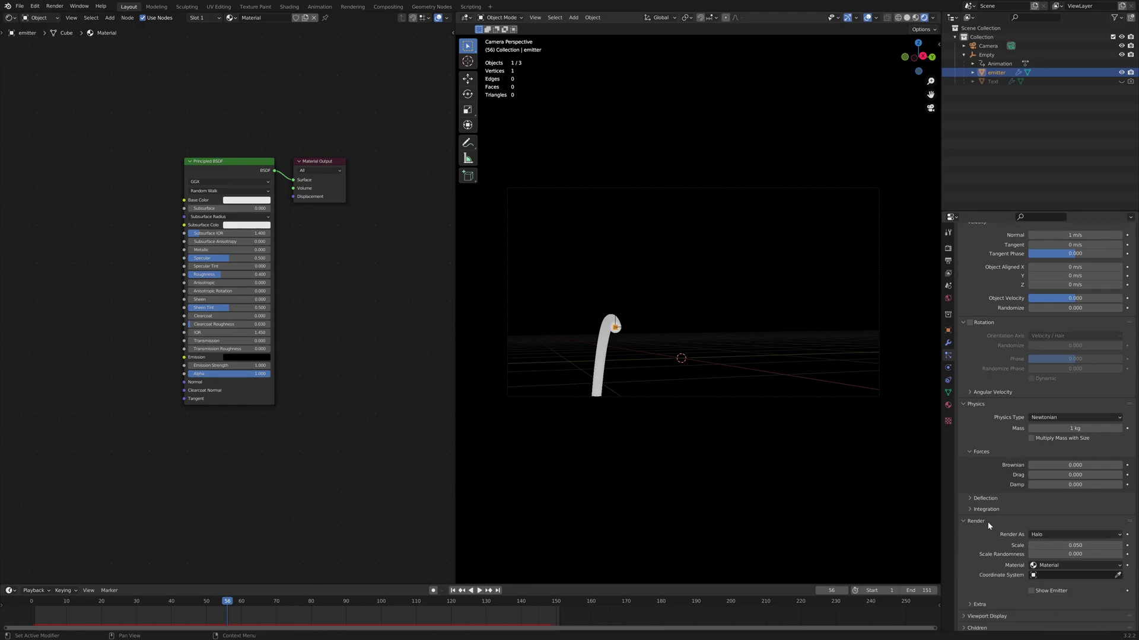
click(1045, 535)
click(1039, 584)
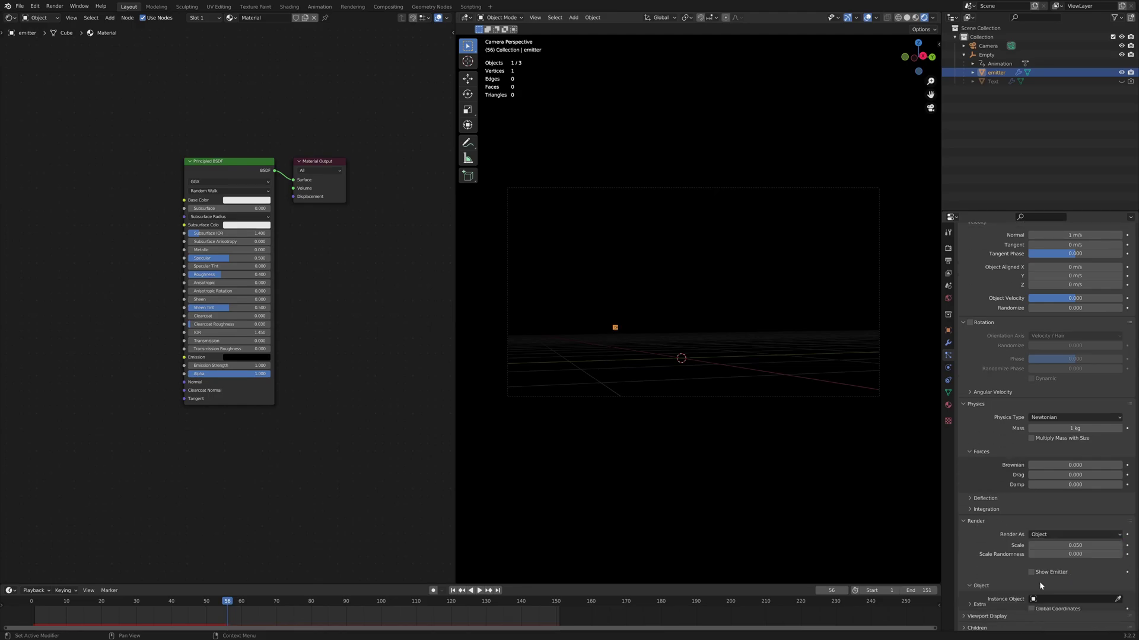
click(1054, 600)
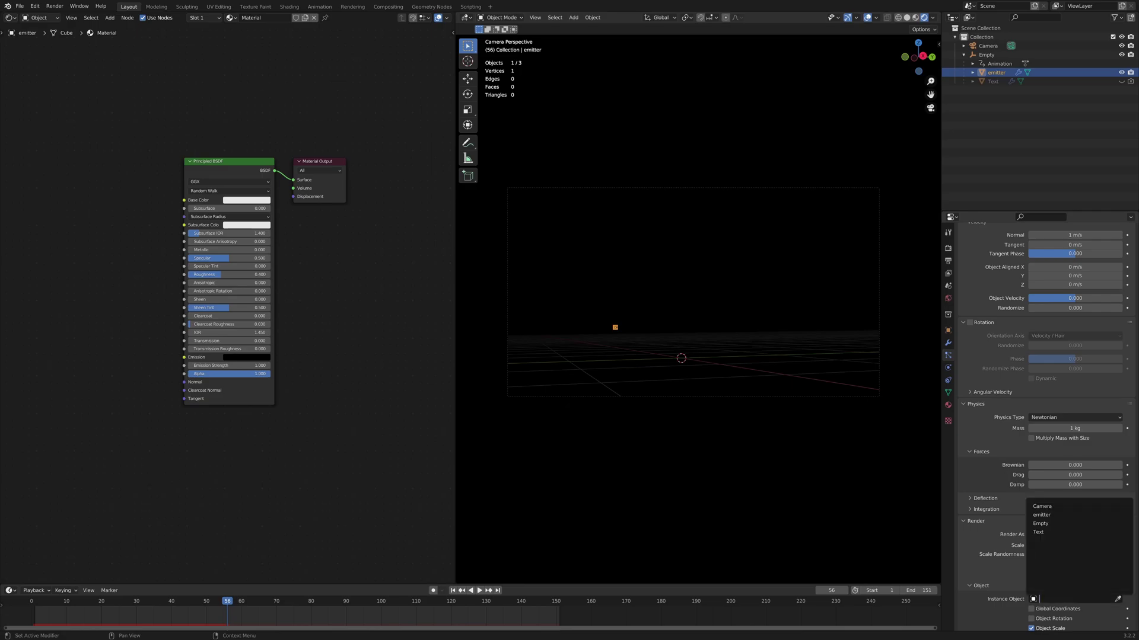
key(Up)
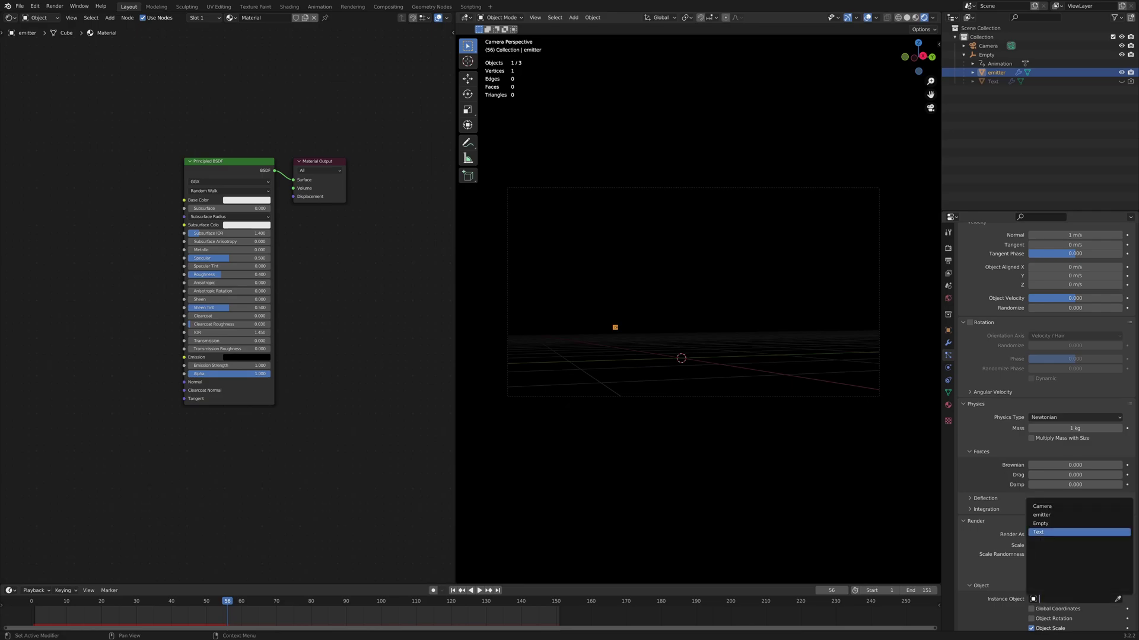
key(Return)
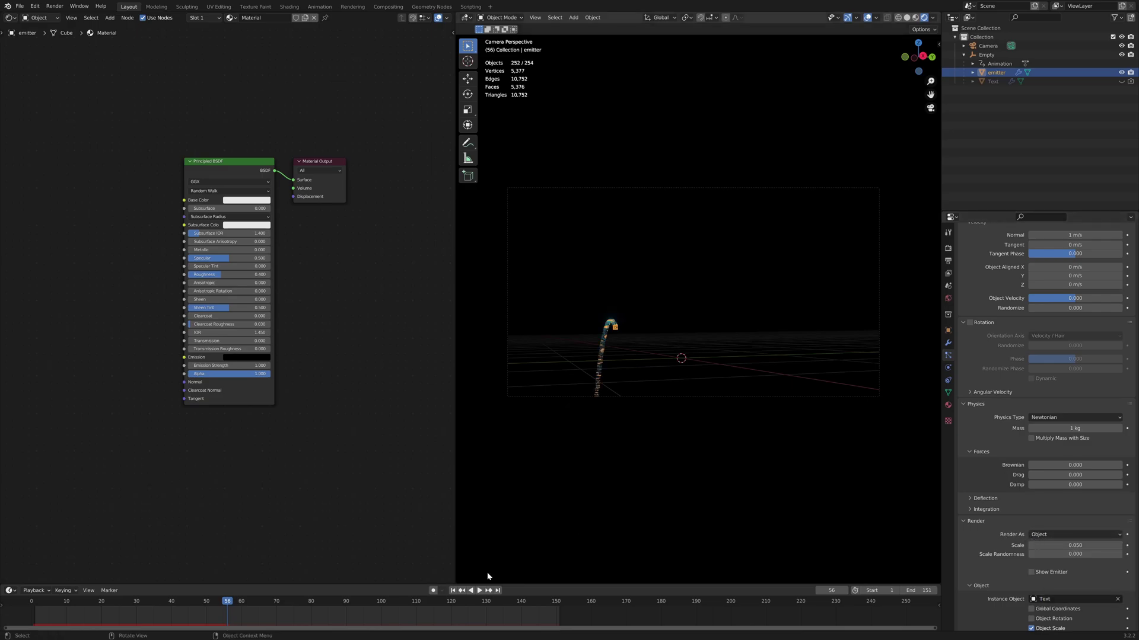
key(space)
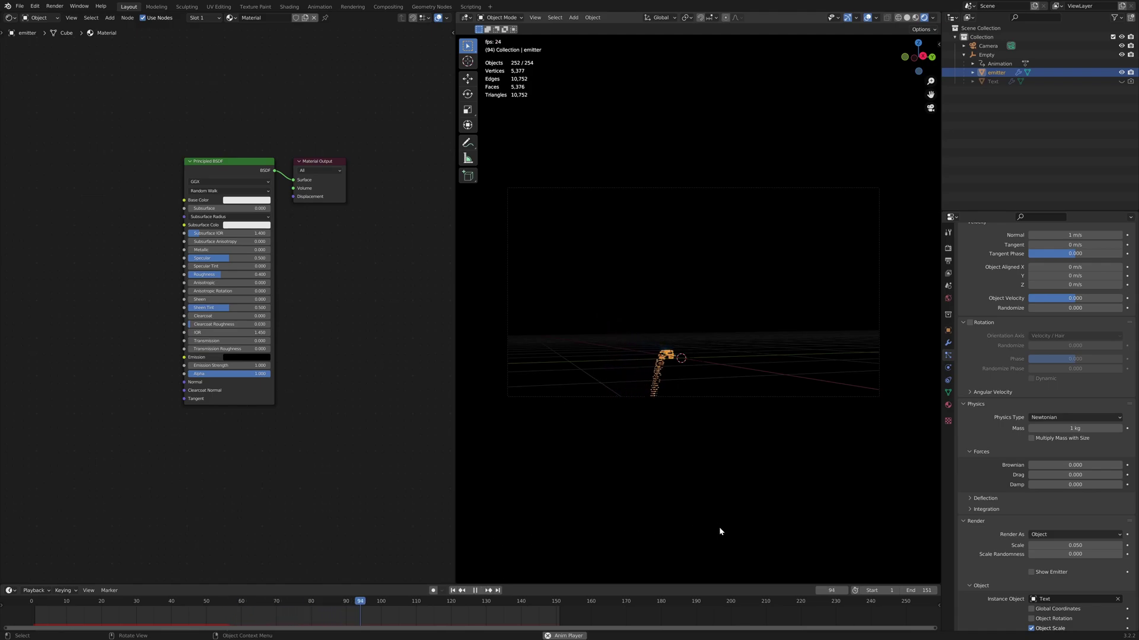
key(space)
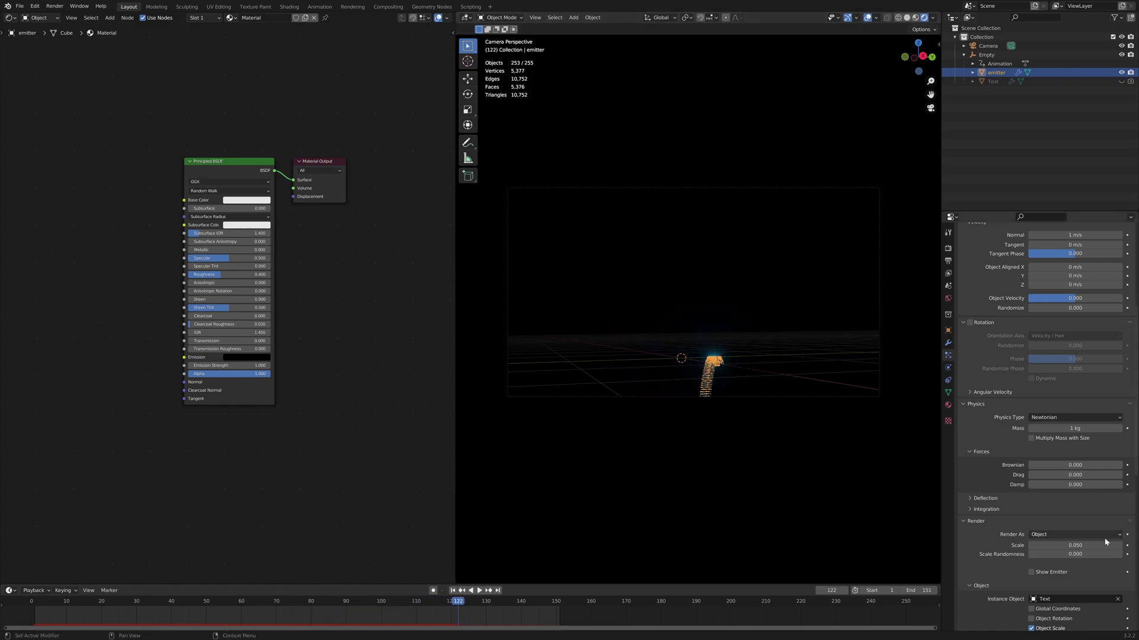
Step: Set the particle render scale to 1 and play the animation
double_click(1105, 545)
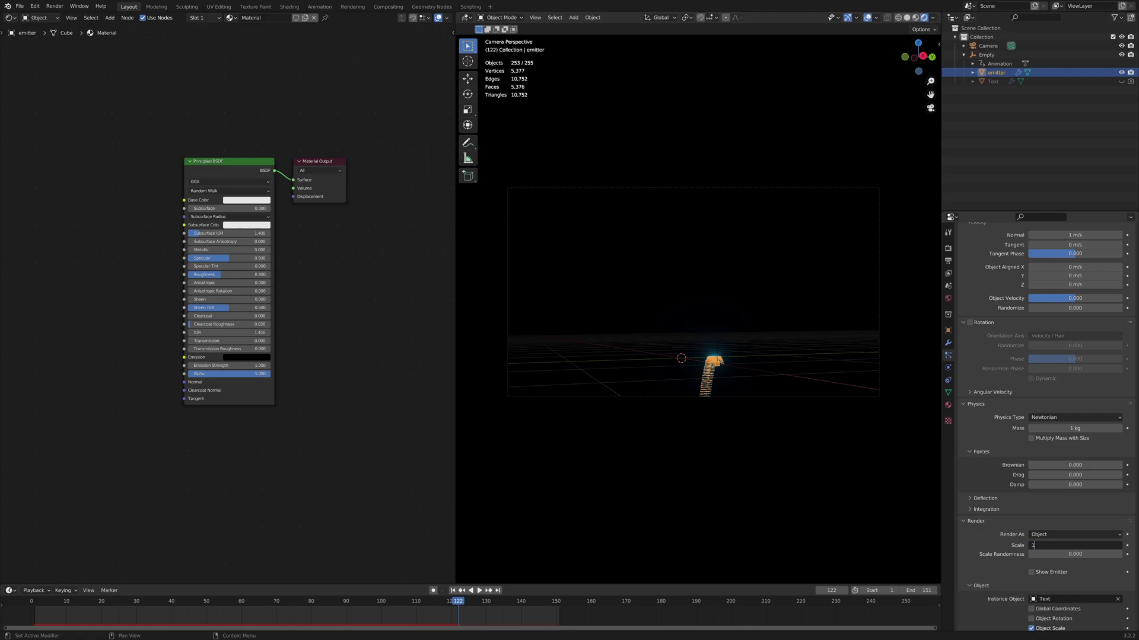
key(Return)
key(space)
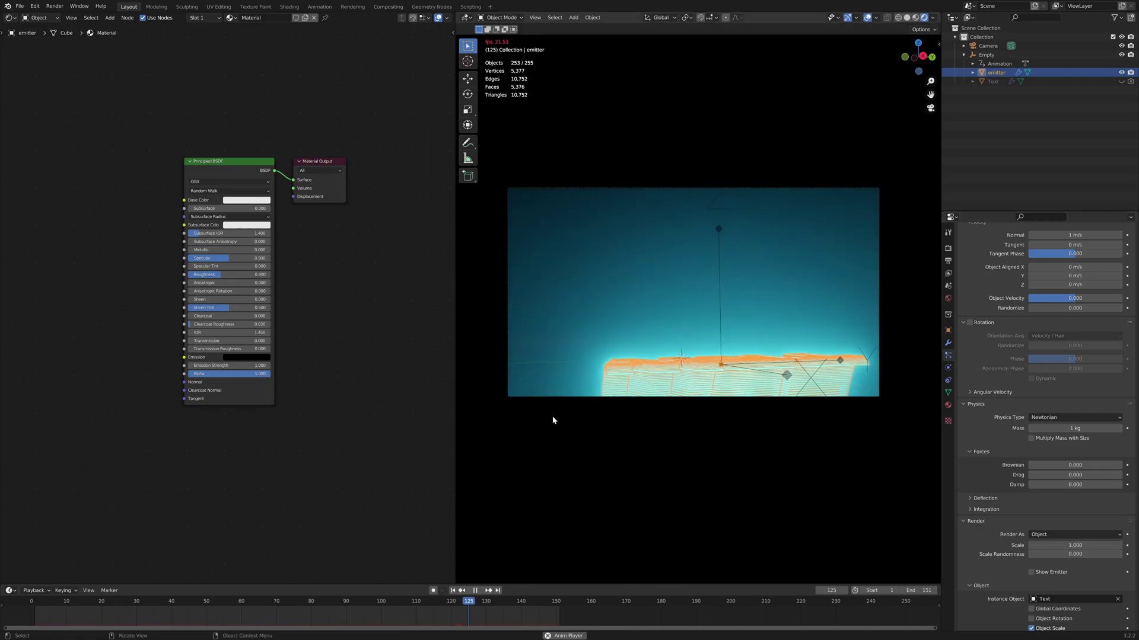
Step: Lower the Eevee bloom intensity to 0.206, stopping playback at frame 143
click(948, 249)
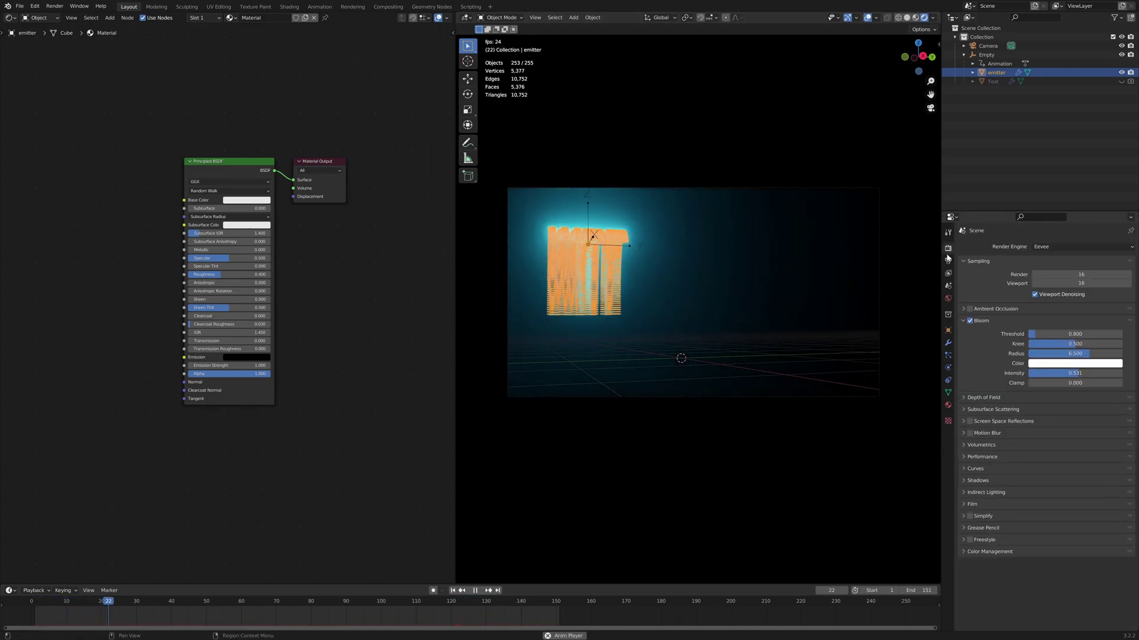
mouse_move(1039, 373)
mouse_down()
mouse_move(1097, 373)
mouse_move(1026, 372)
mouse_up()
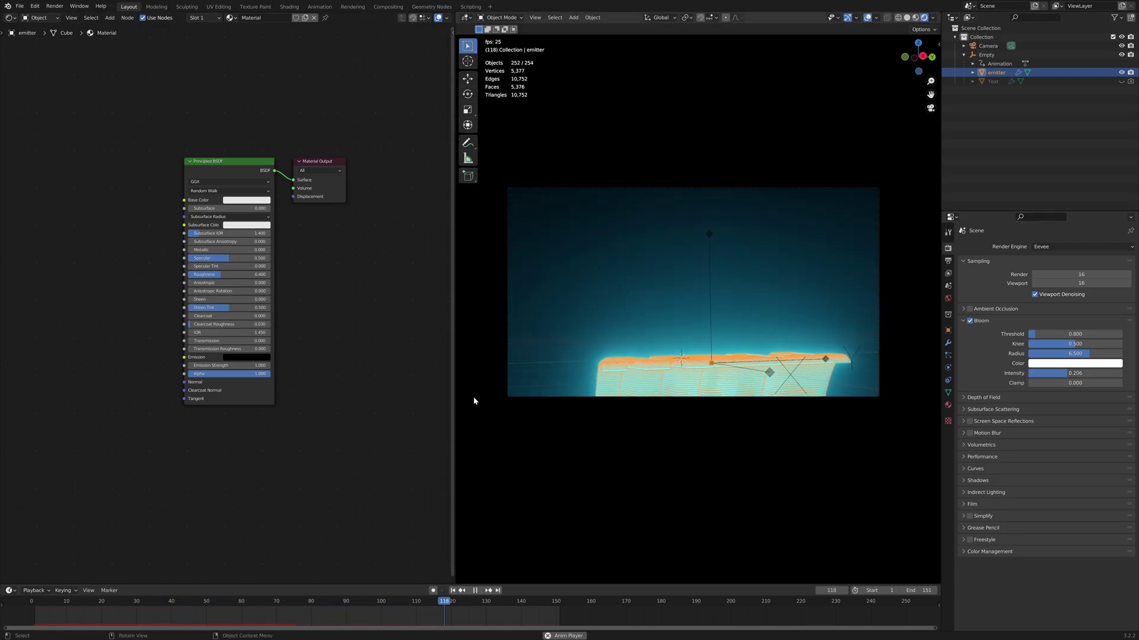
key(space)
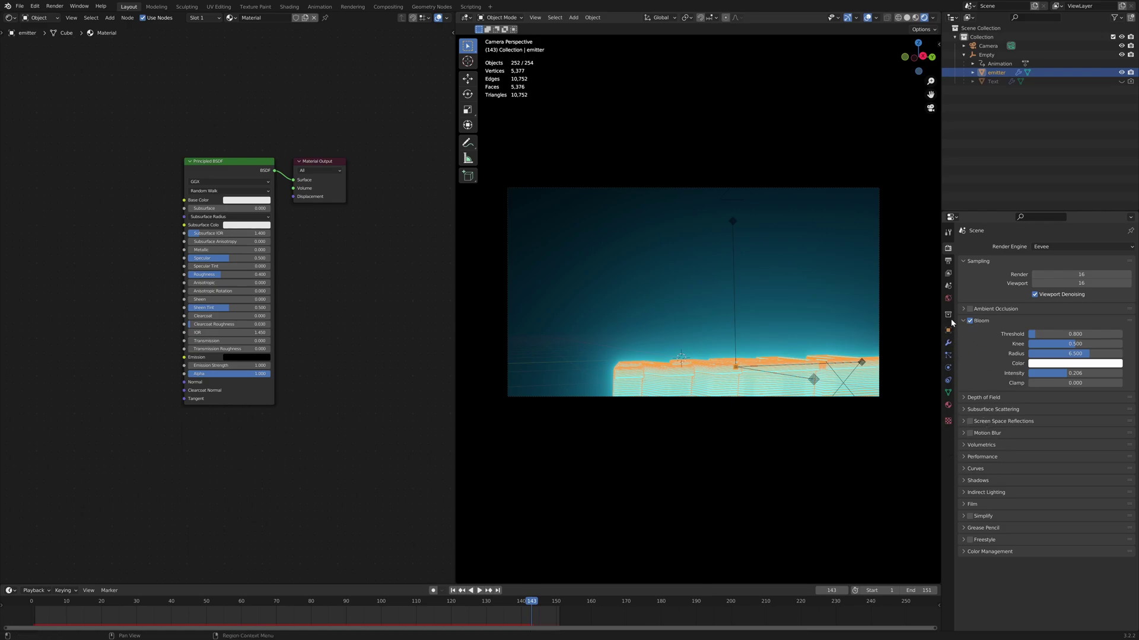
Step: Set the particles' Velocity Normal to 0 m/s
click(948, 354)
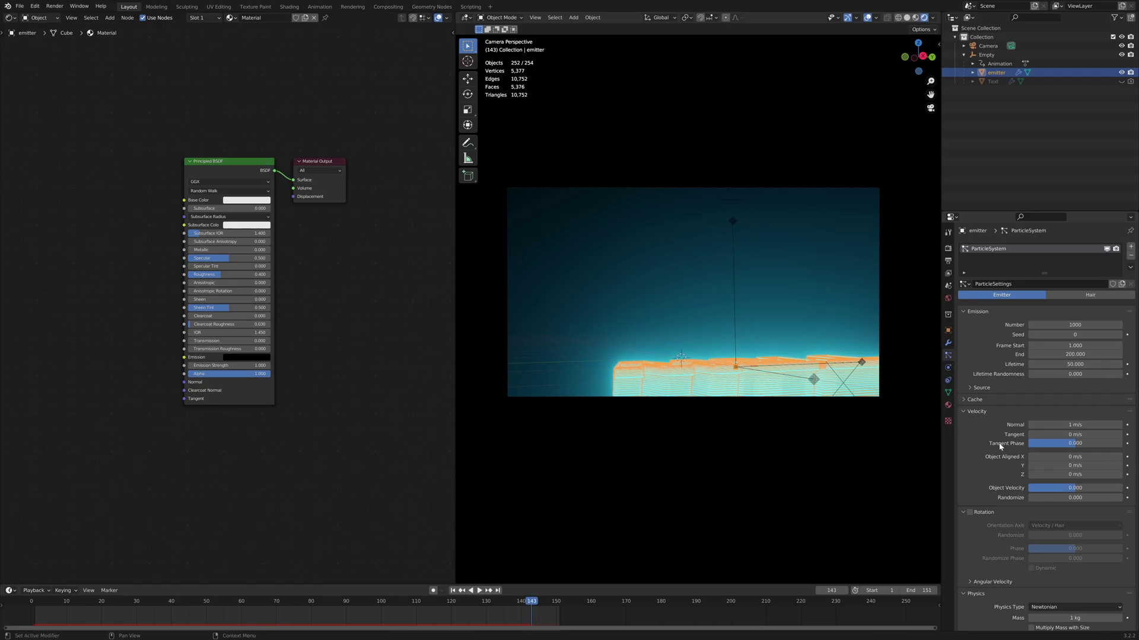
click(1052, 425)
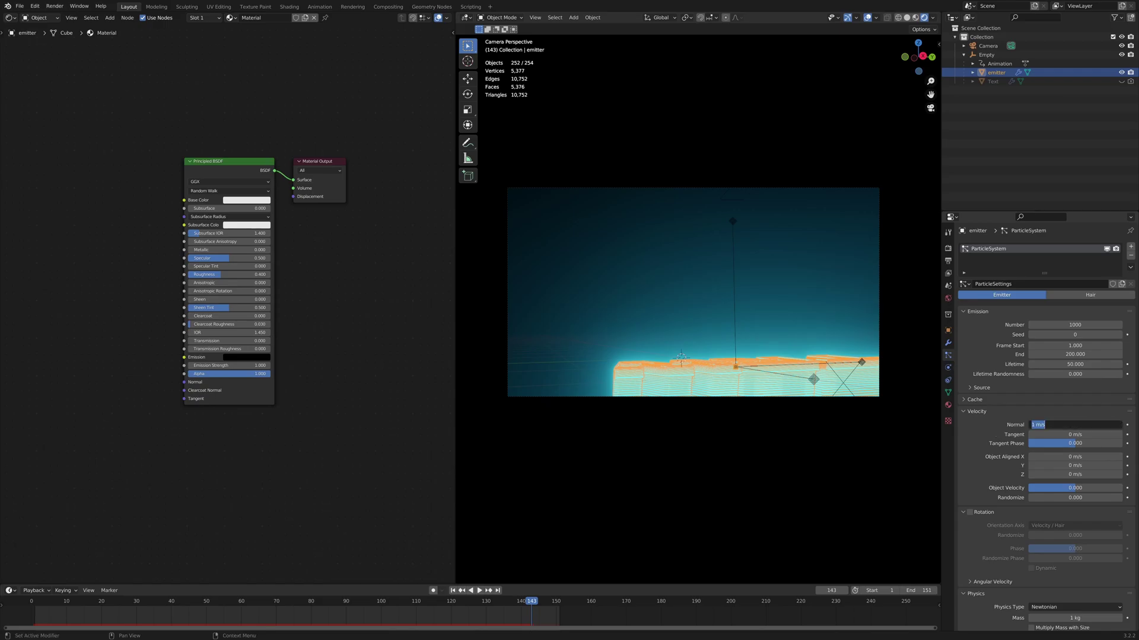
text(0)
key(Return)
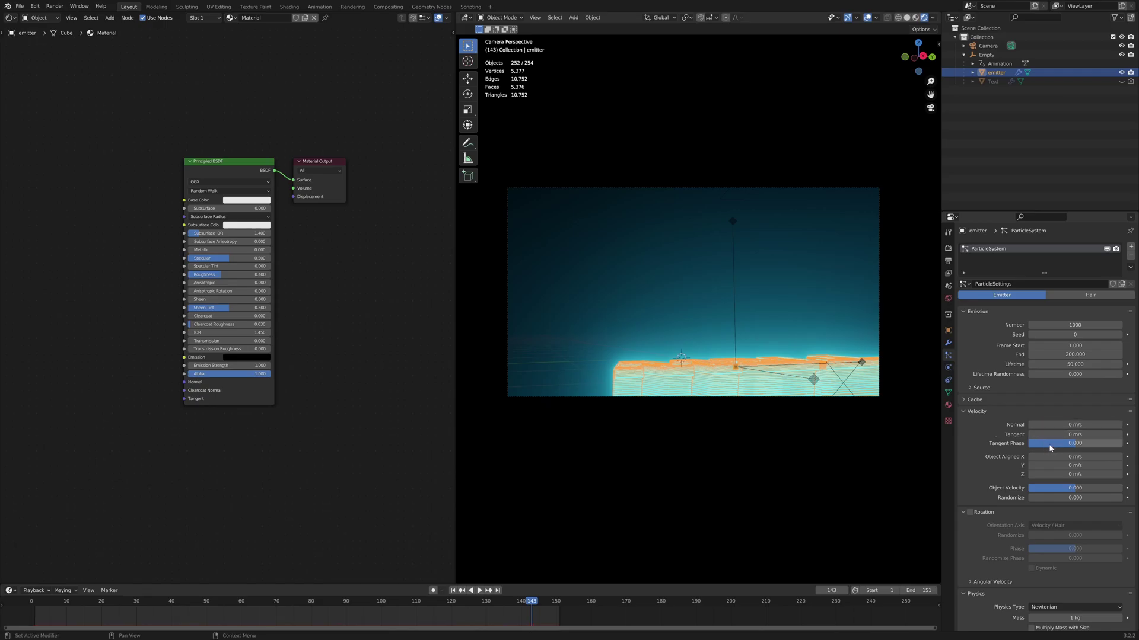
Step: Drag the Field Weights Gravity to 0 and play the animation
scroll(1045, 448, down, 8)
scroll(1007, 555, down, 5)
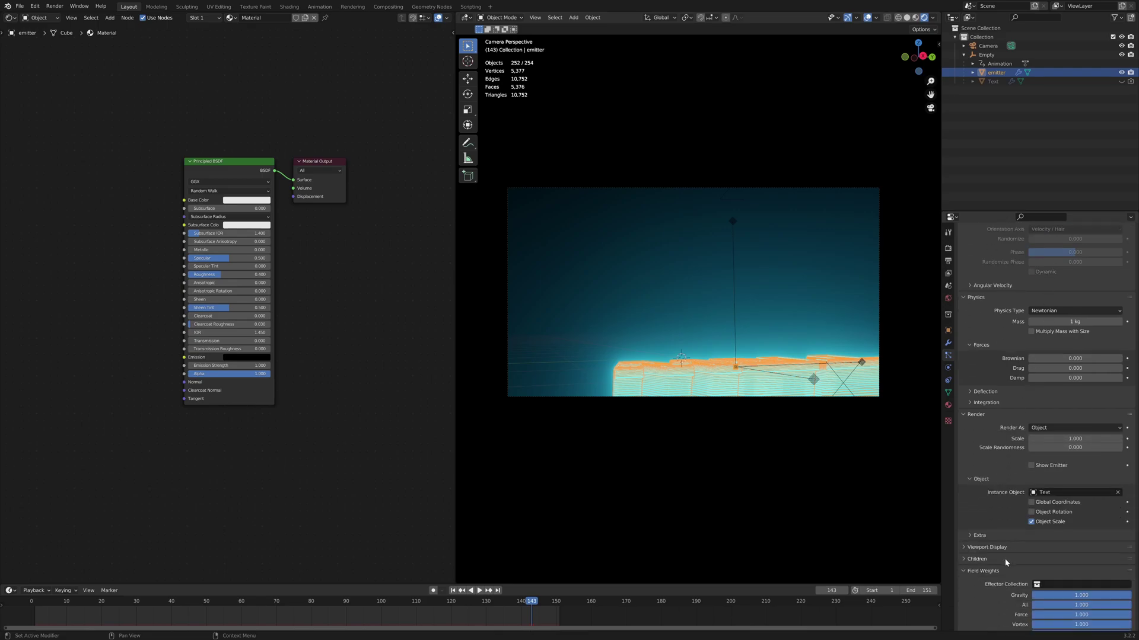
drag(1095, 549, 906, 556)
key(space)
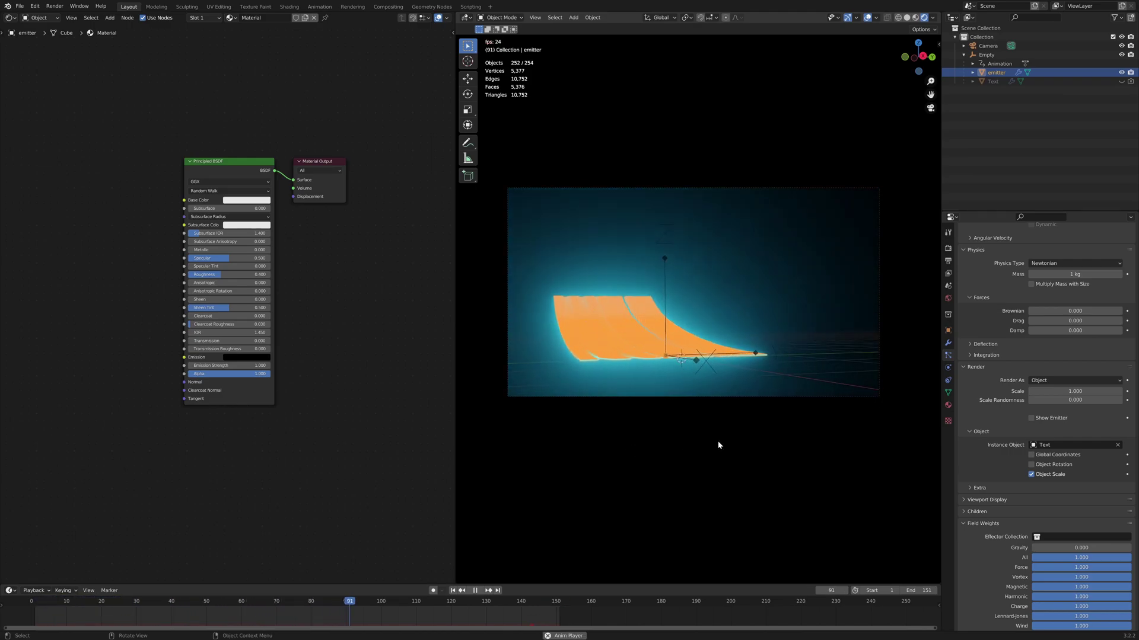
Step: Set particle Lifetime to 100 frames, preview the longer trail, and hide viewport overlays
key(space)
scroll(1008, 361, up, 15)
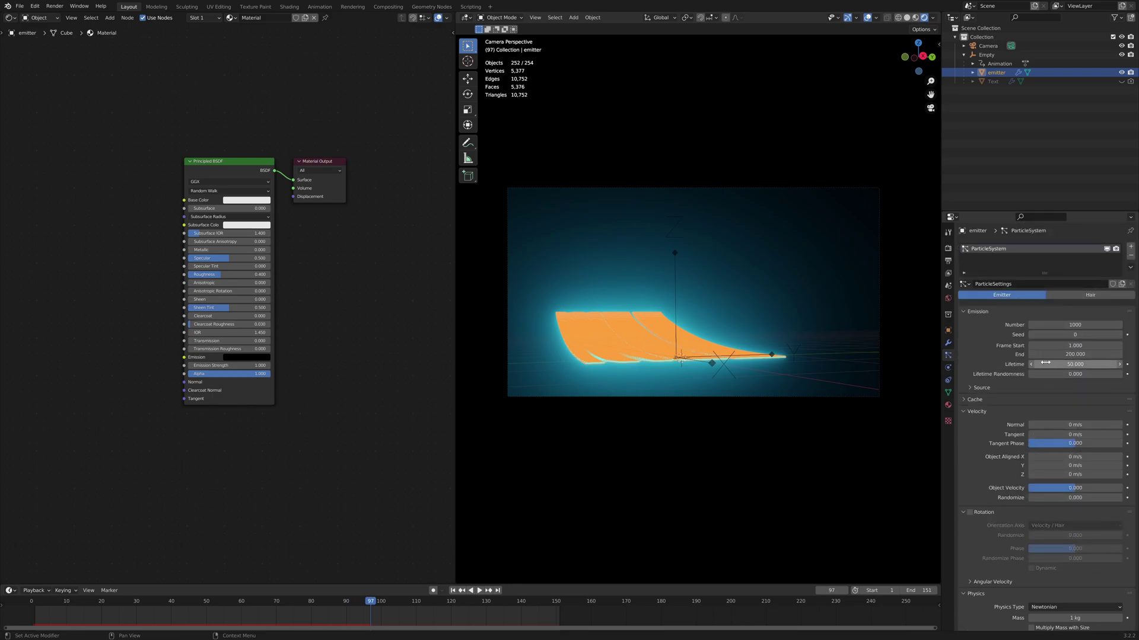
click(1053, 365)
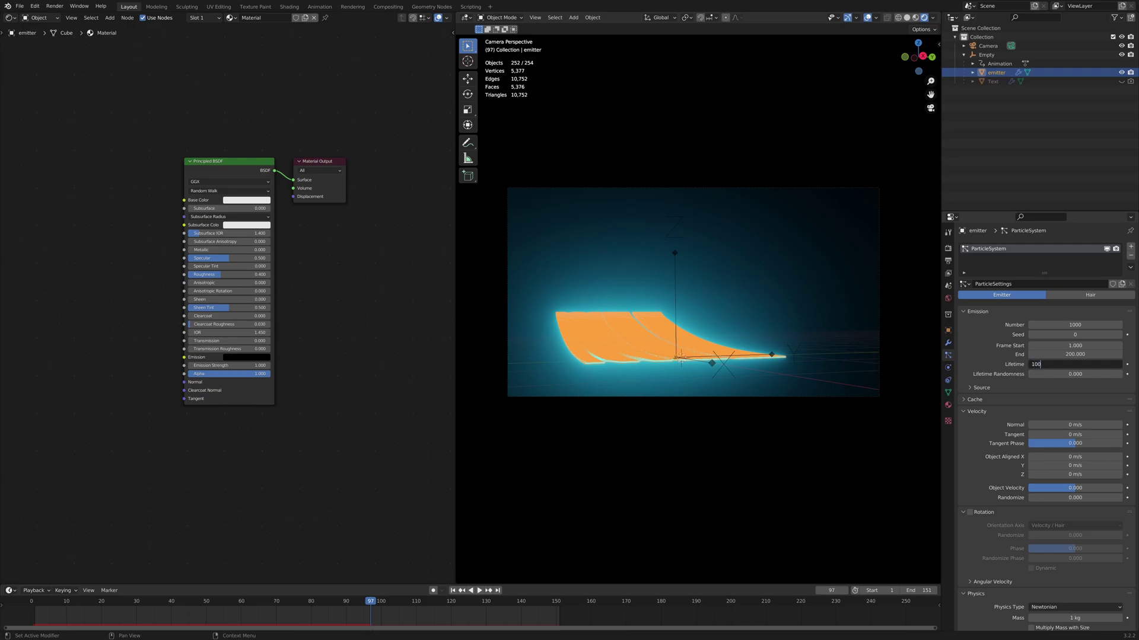
key(Return)
key(space)
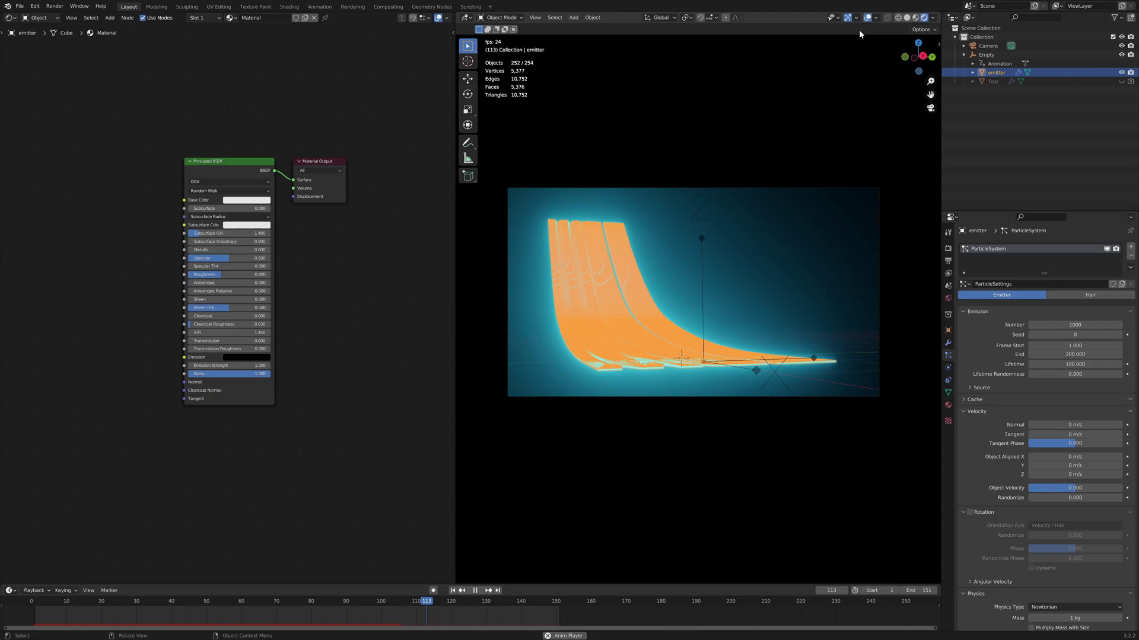
key(space)
click(867, 17)
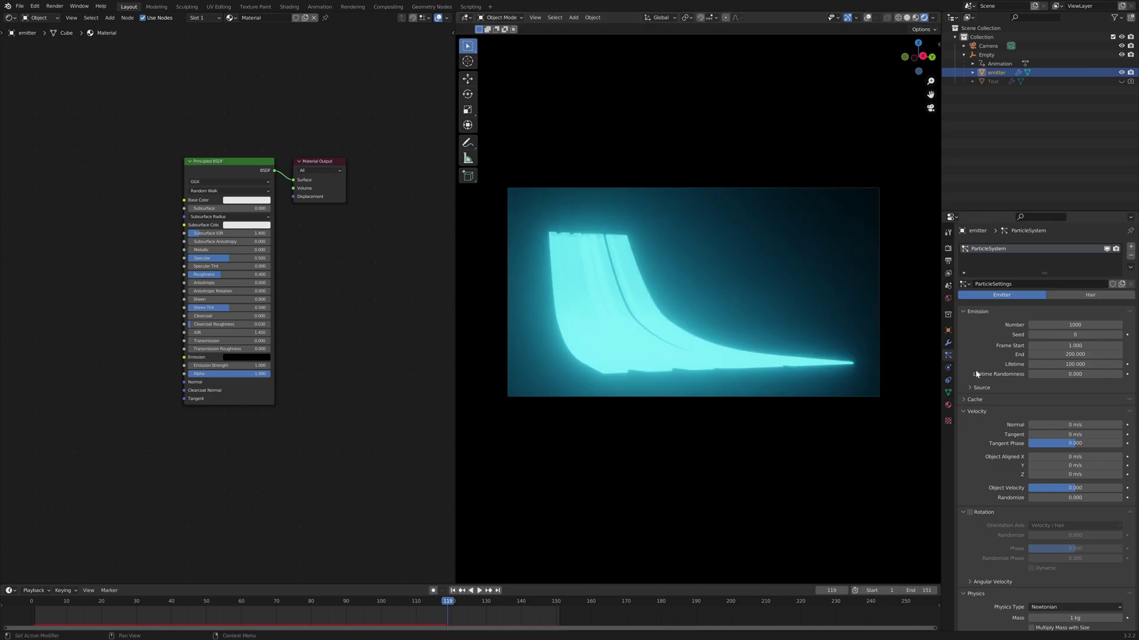
Step: Enable particle Rotation with Orientation Axis set to Object Z and preview it
click(971, 513)
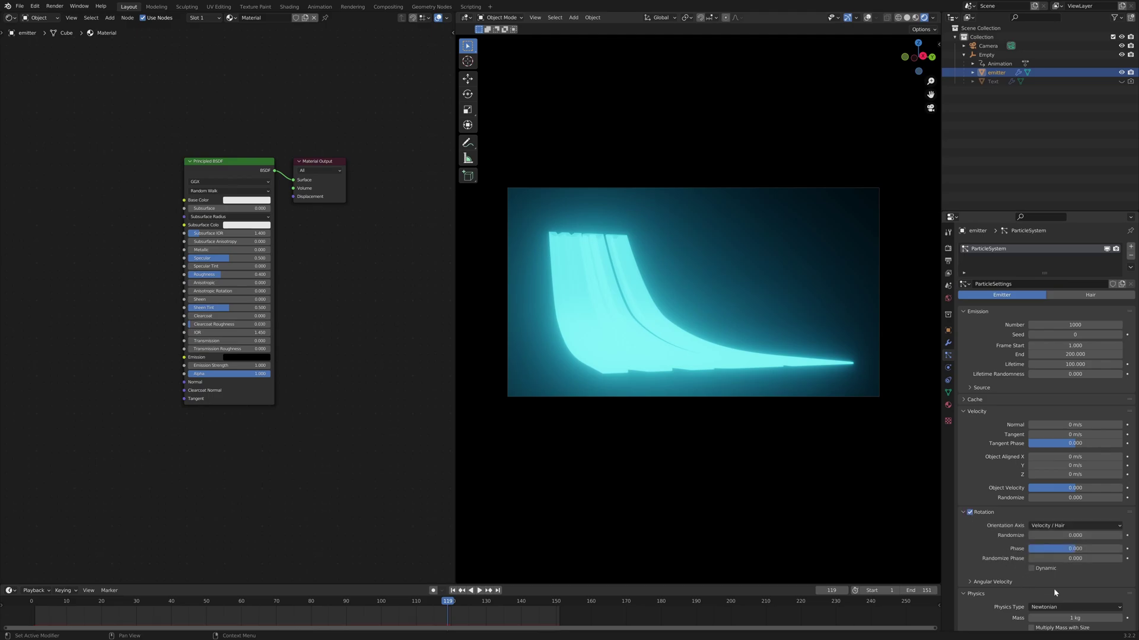
click(1038, 526)
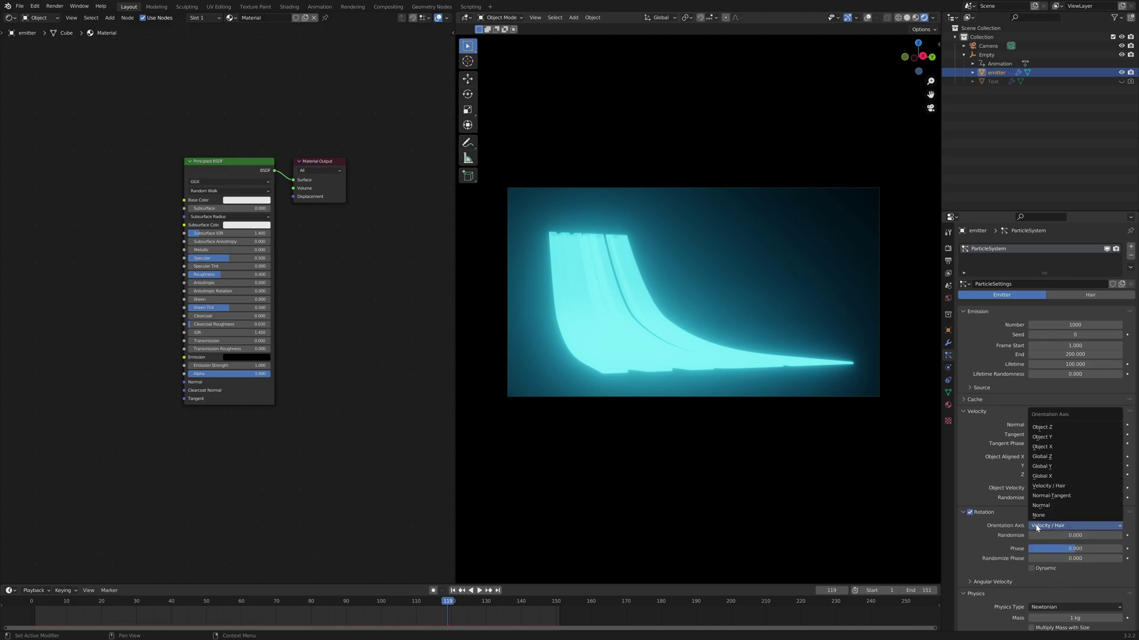
click(1031, 527)
click(1037, 528)
click(1038, 428)
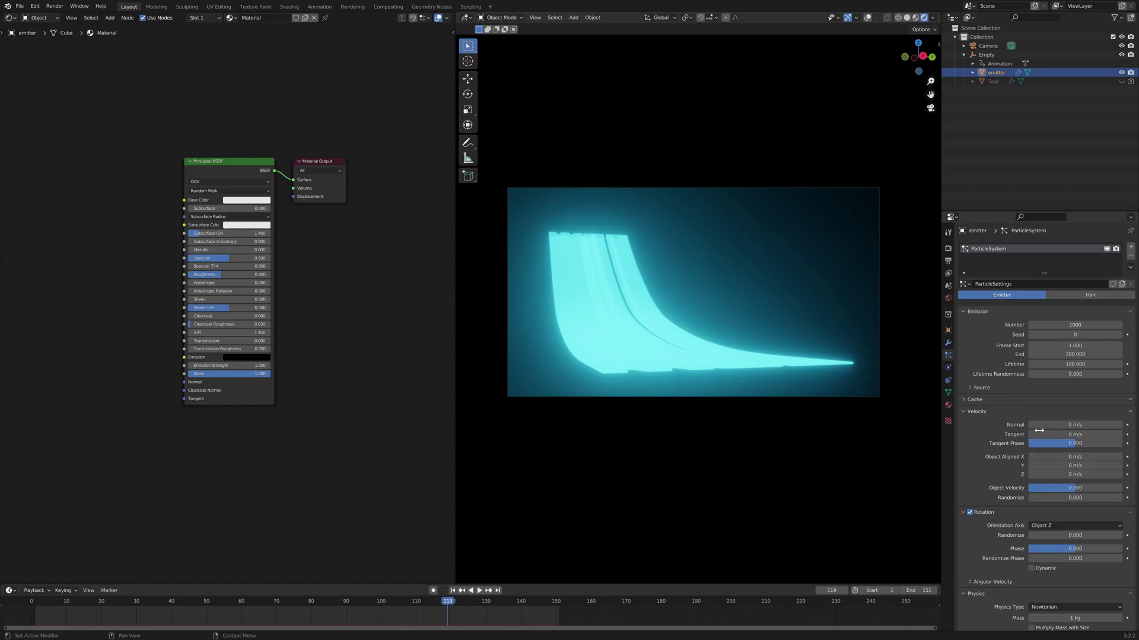
key(space)
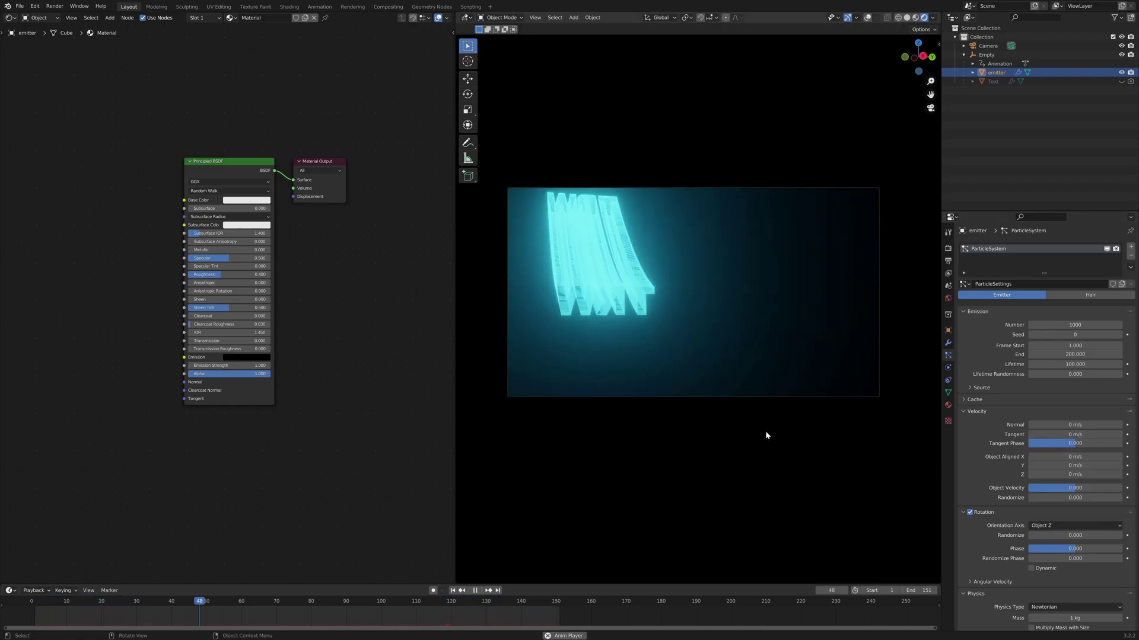
key(space)
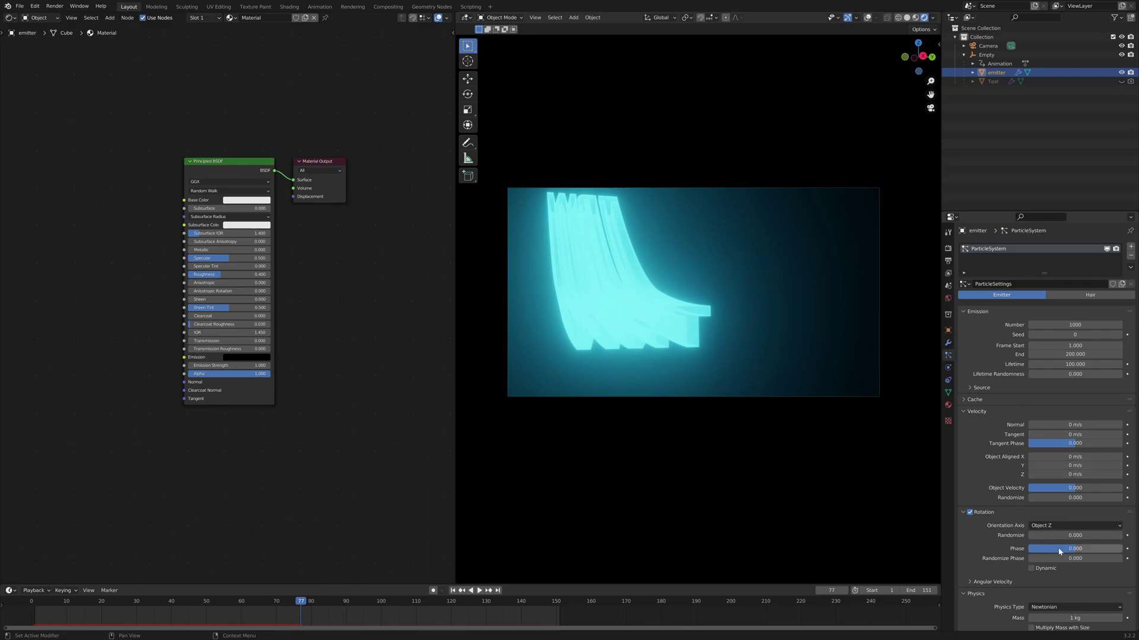
Step: Set the rotation Phase to -1 and check the trail, stopping near frame 113
drag(1059, 551, 959, 543)
key(space)
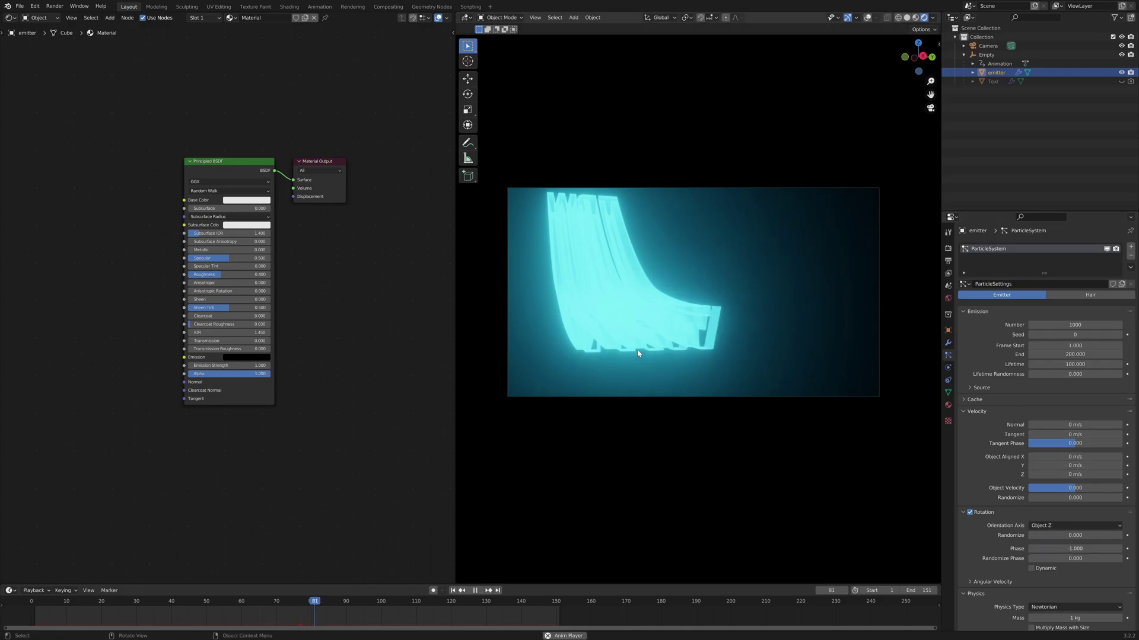
click(311, 600)
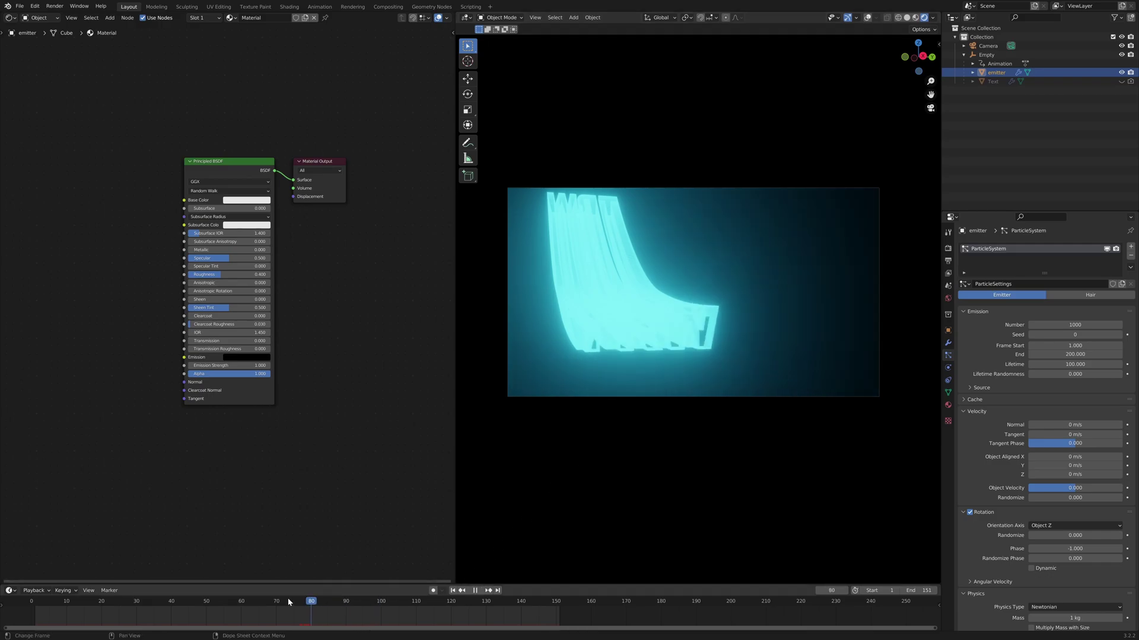
drag(287, 597, 427, 587)
key(space)
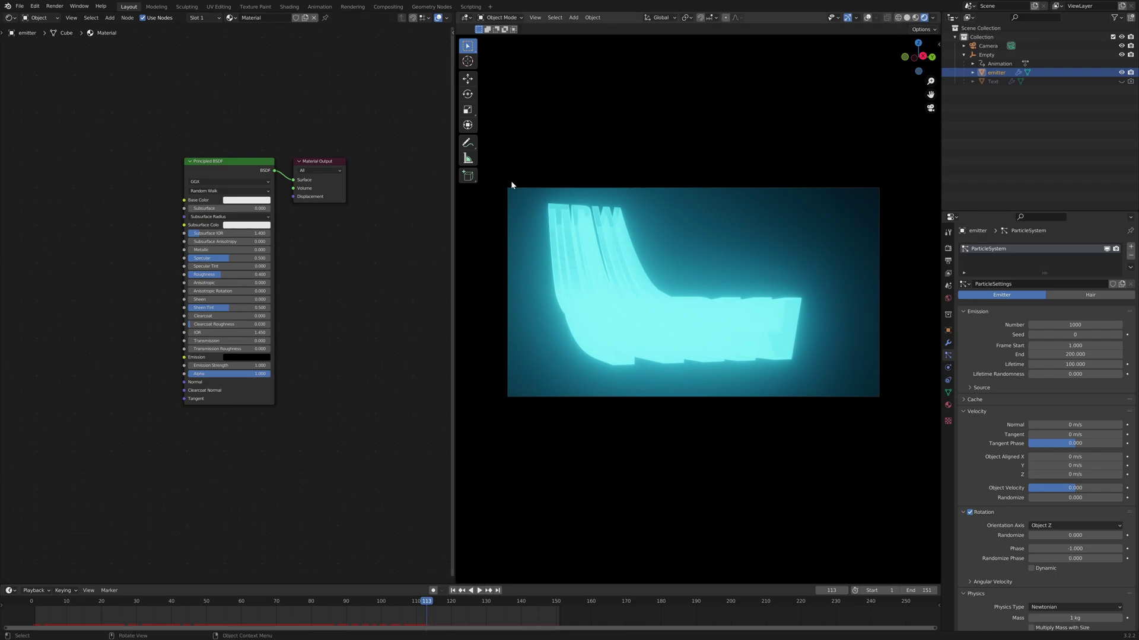
Step: Raise the Text material's Mix Shader factor to about 0.994 and preview the translucent trail
click(994, 81)
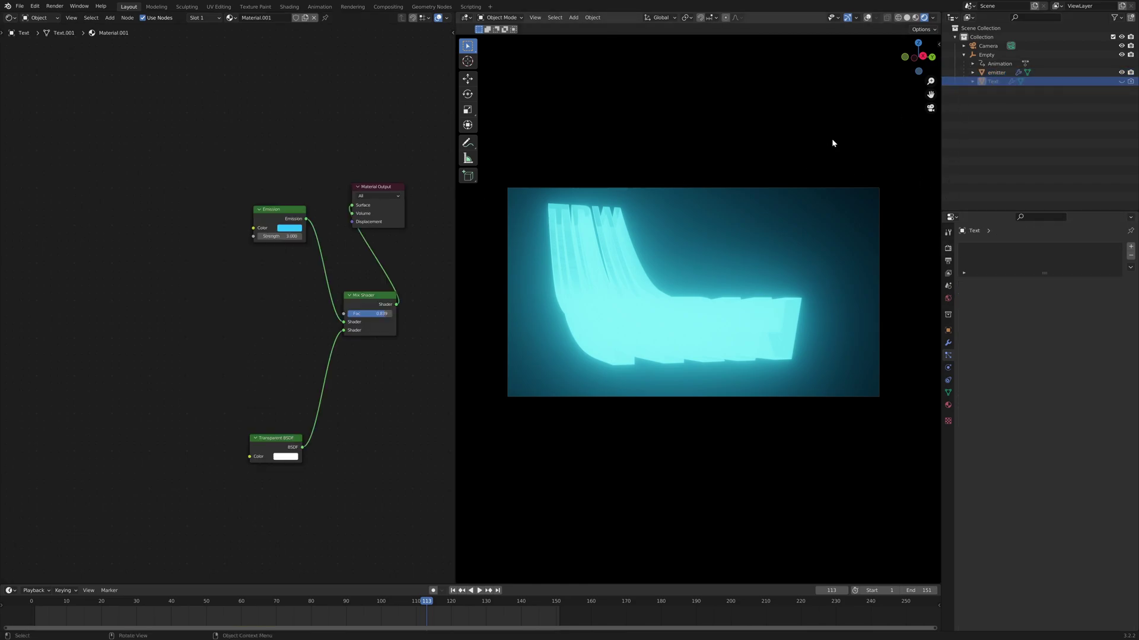
mouse_move(394, 313)
mouse_down()
mouse_move(375, 316)
mouse_move(414, 318)
mouse_up()
key(space)
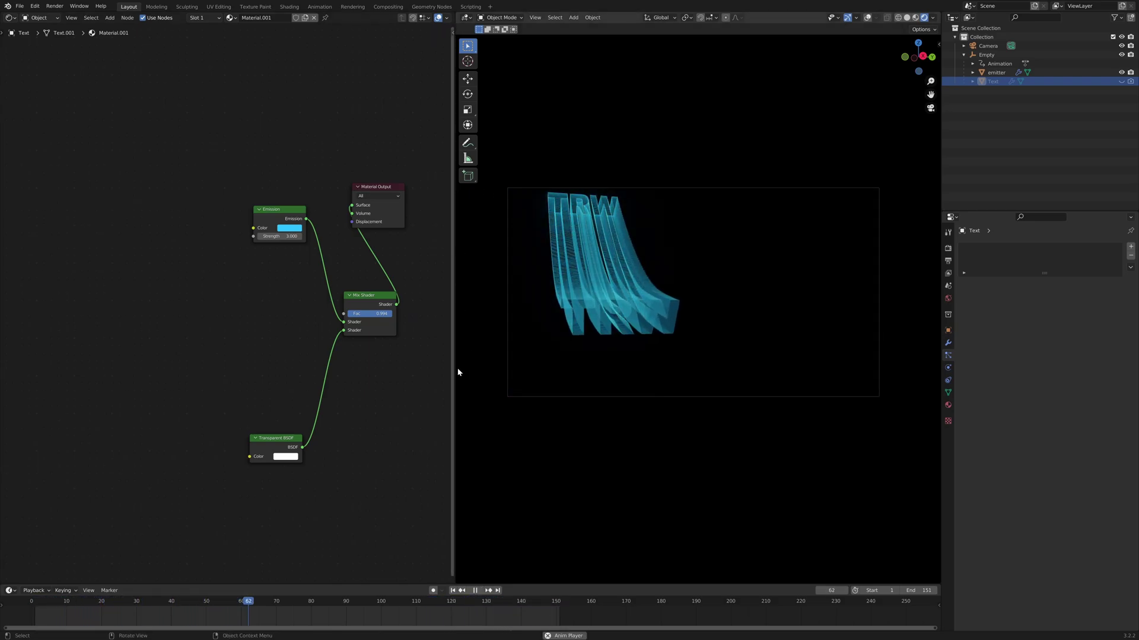
Step: Widen the 3D viewport by moving the editor divider left, then resume playback
key(space)
drag(454, 382, 114, 384)
key(space)
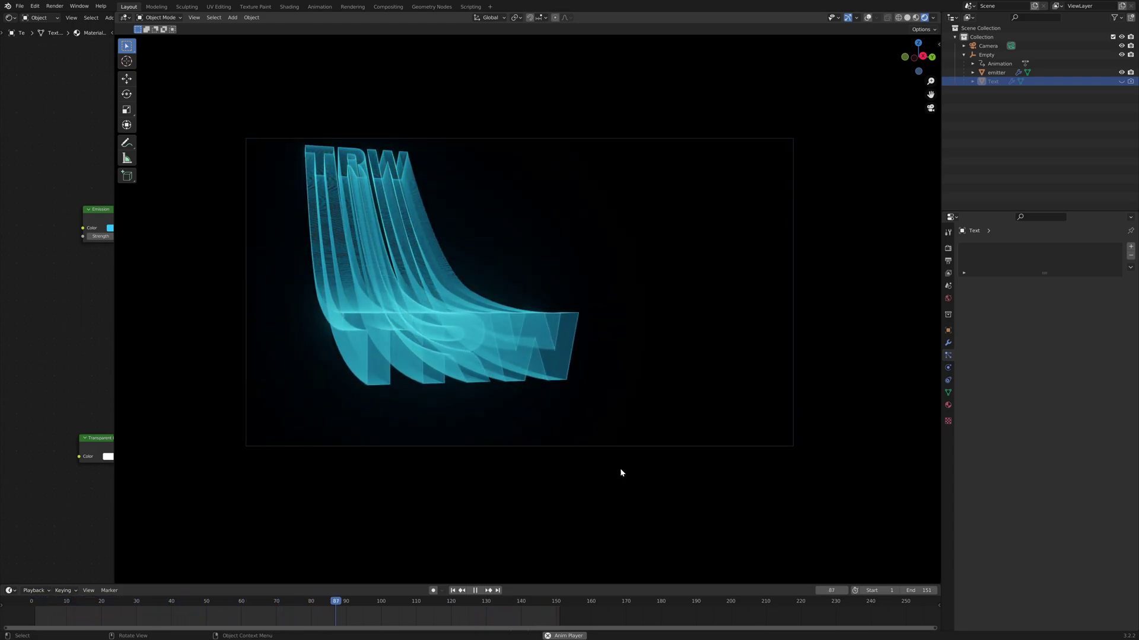
Step: Set the emitter's particle Emission Number to 100
click(960, 72)
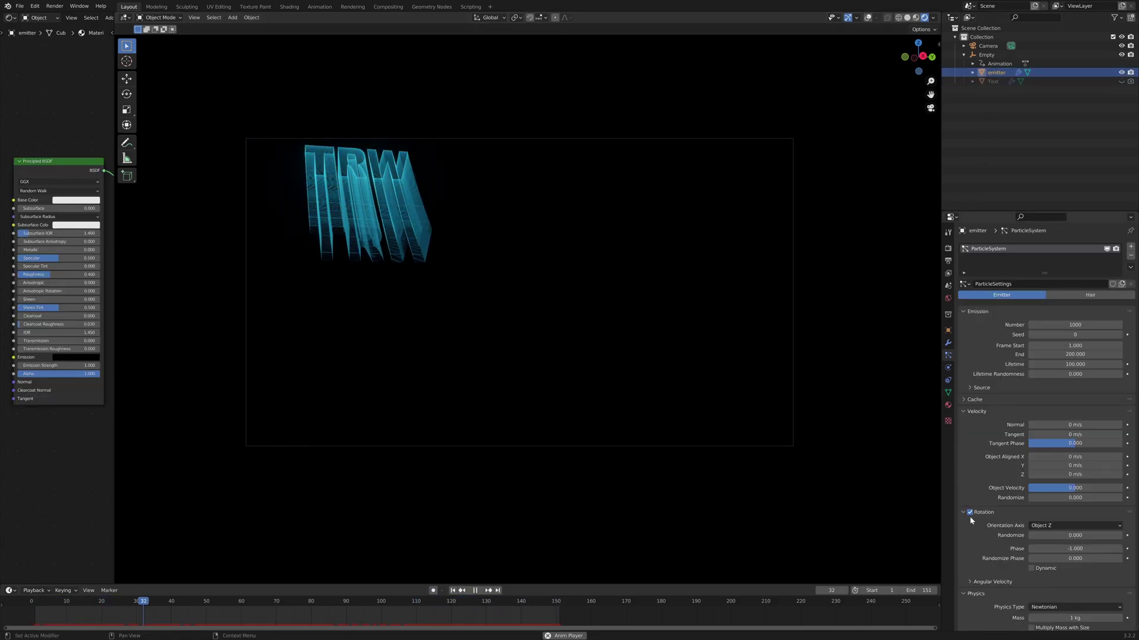
click(1044, 325)
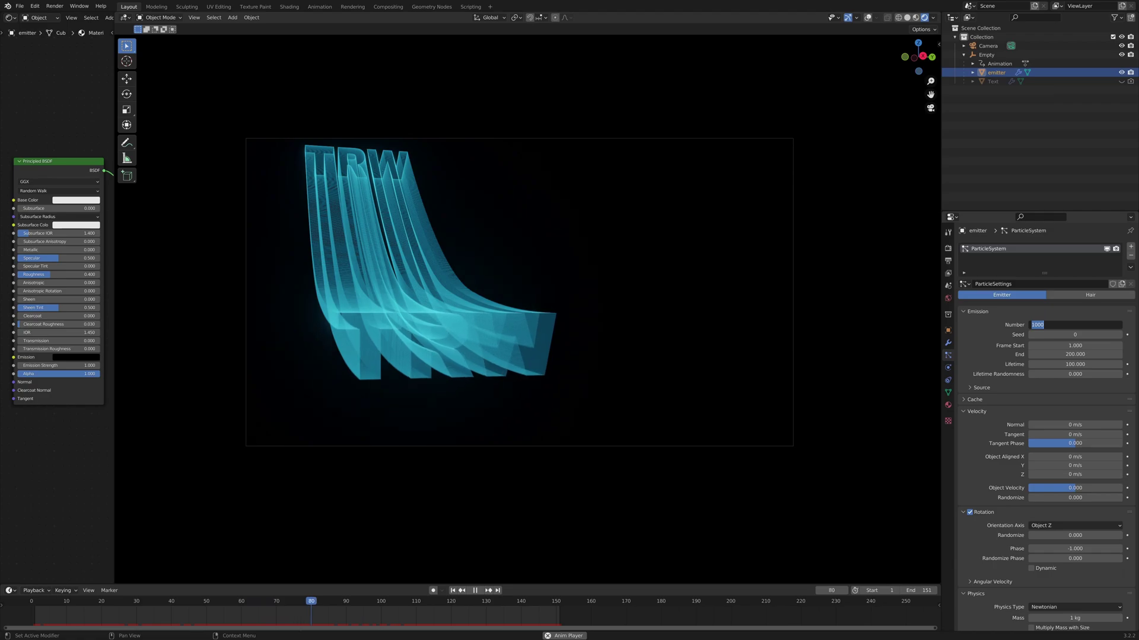
text(100)
key(Return)
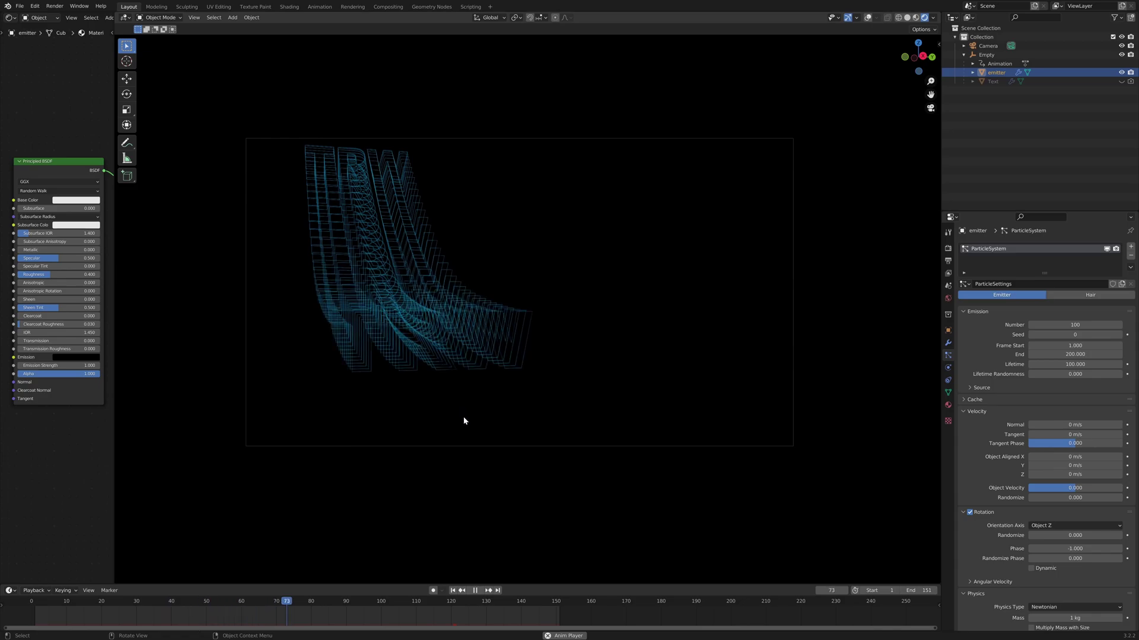
Step: Play back the animation to review the separate TRW outline copies, stopping at frame 128
key(space)
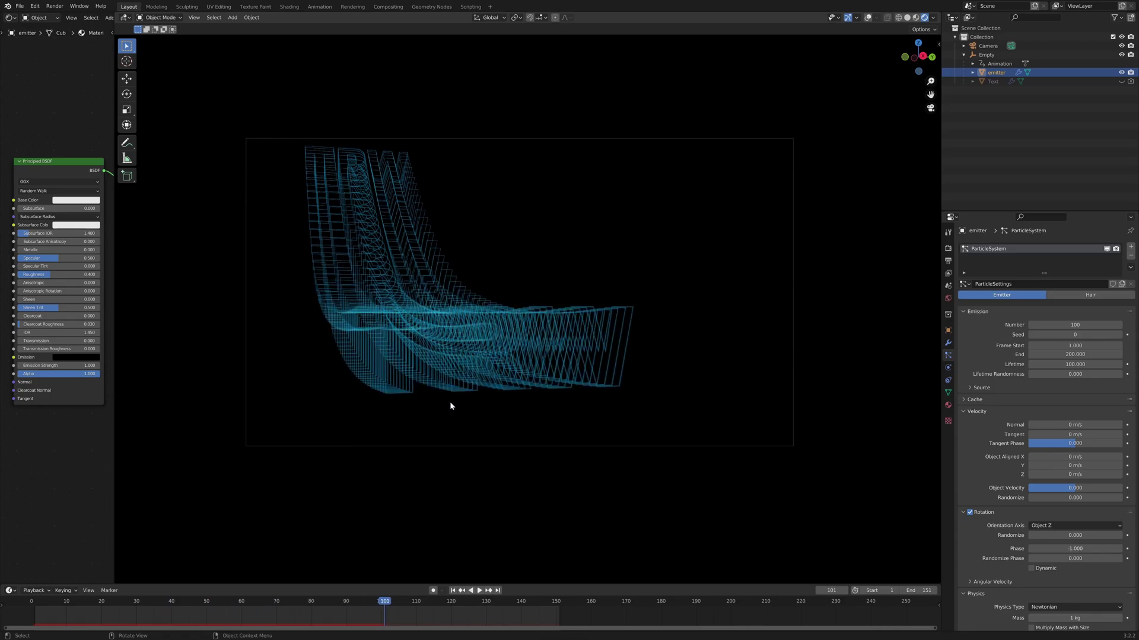
key(space)
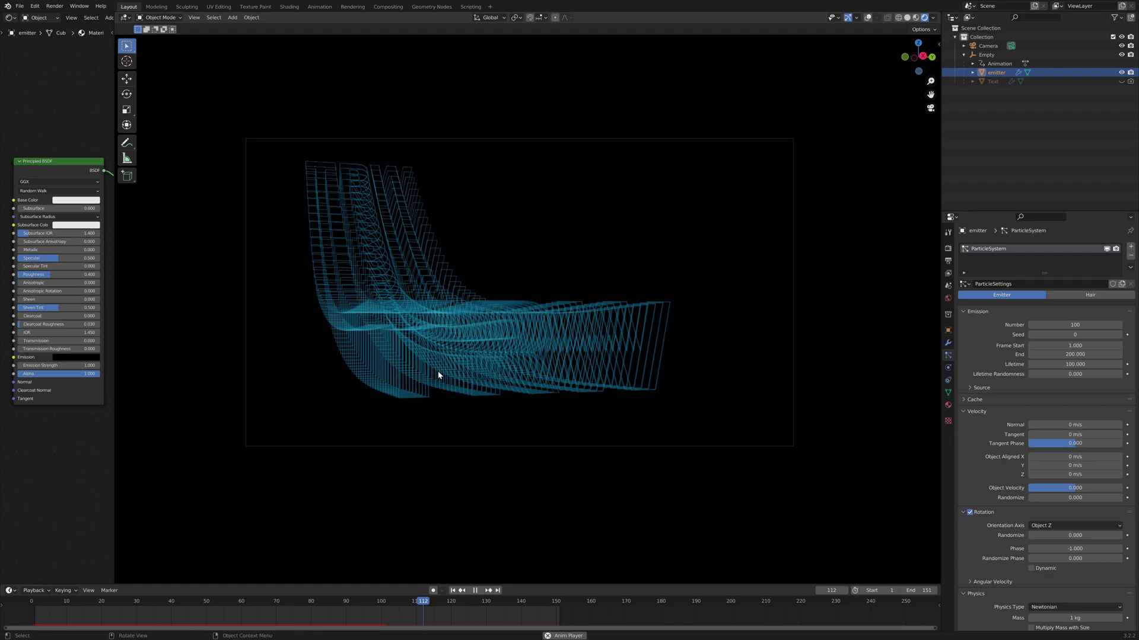
key(space)
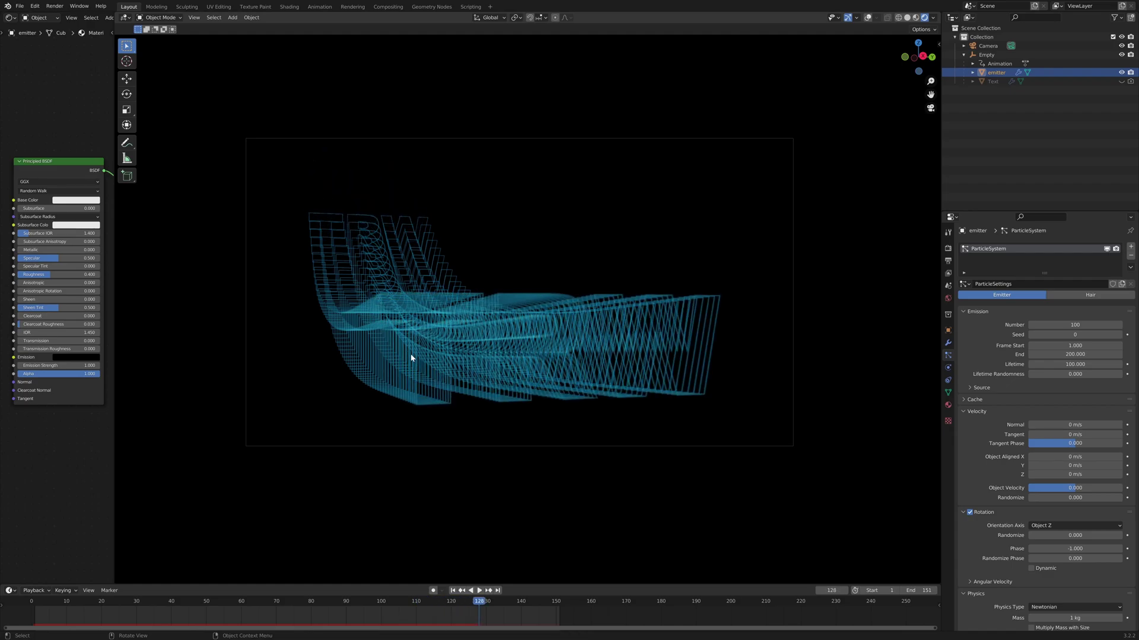